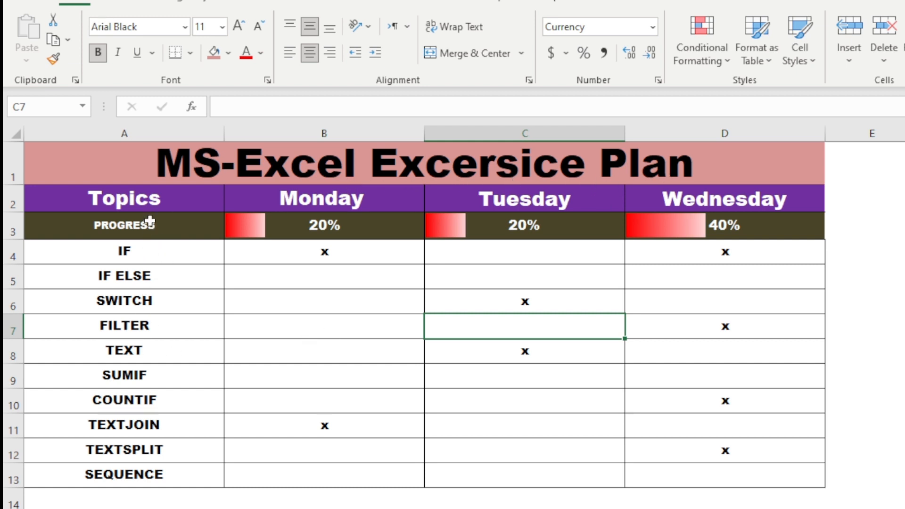
- Examine the Topics column, the weekday columns and their progress cells in the exercise plan
{"action": "left_click_drag", "start_coordinate": [152, 203], "coordinate": [148, 474]}
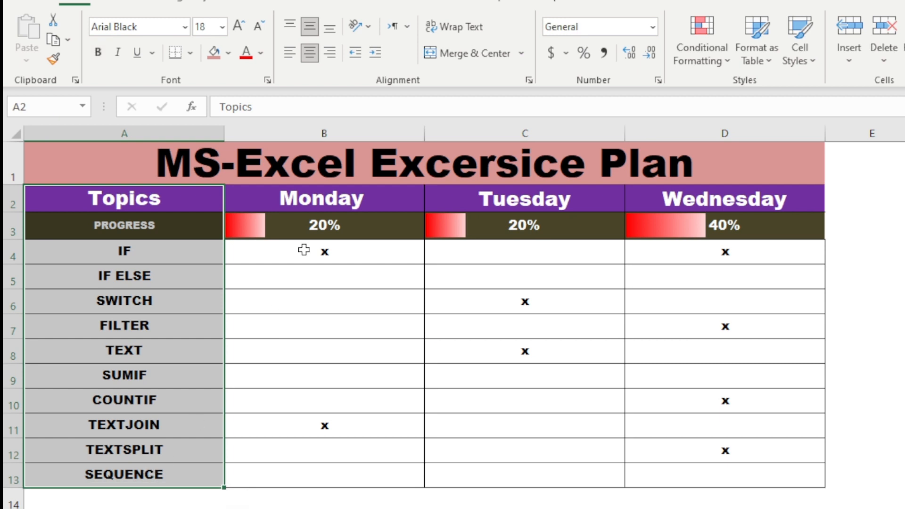
{"action": "left_click_drag", "start_coordinate": [354, 202], "coordinate": [363, 467]}
{"action": "left_click", "coordinate": [458, 357]}
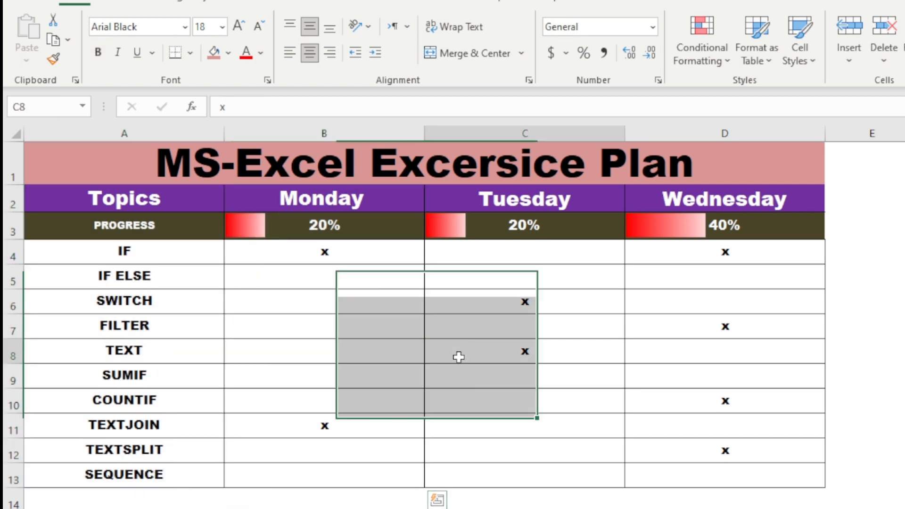
{"action": "left_click_drag", "start_coordinate": [344, 200], "coordinate": [332, 486]}
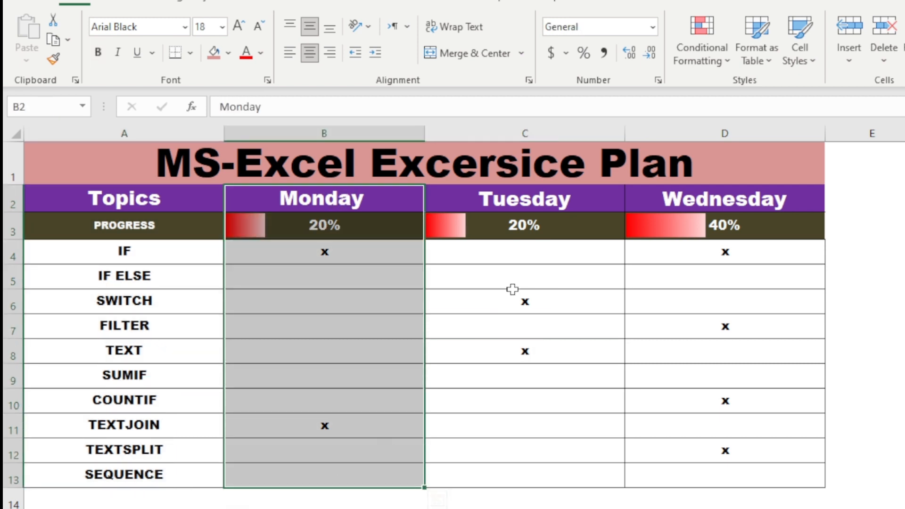
{"action": "left_click", "coordinate": [560, 201]}
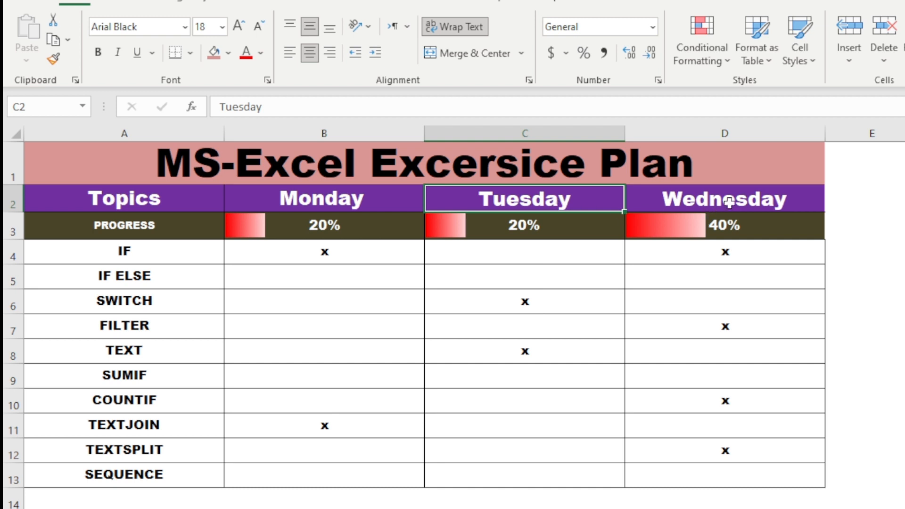
{"action": "left_click", "coordinate": [368, 283]}
{"action": "left_click_drag", "start_coordinate": [180, 258], "coordinate": [185, 349]}
{"action": "left_click", "coordinate": [279, 259]}
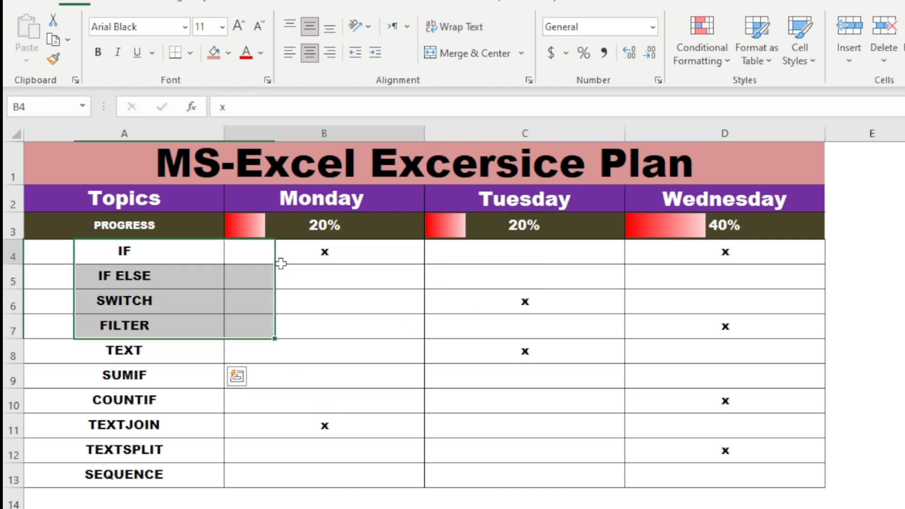
- Mark IF ELSE, SWITCH, TEXT, SUMIF, COUNTIF and TEXTSPLIT with an x in the Monday column
{"action": "left_click", "coordinate": [358, 276]}
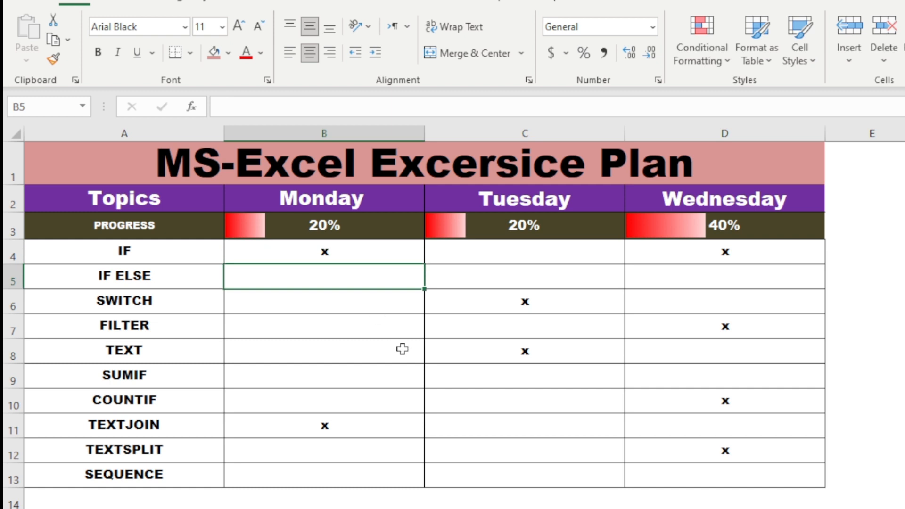
{"action": "type", "text": "x"}
{"action": "left_click", "coordinate": [348, 325]}
{"action": "left_click", "coordinate": [347, 300]}
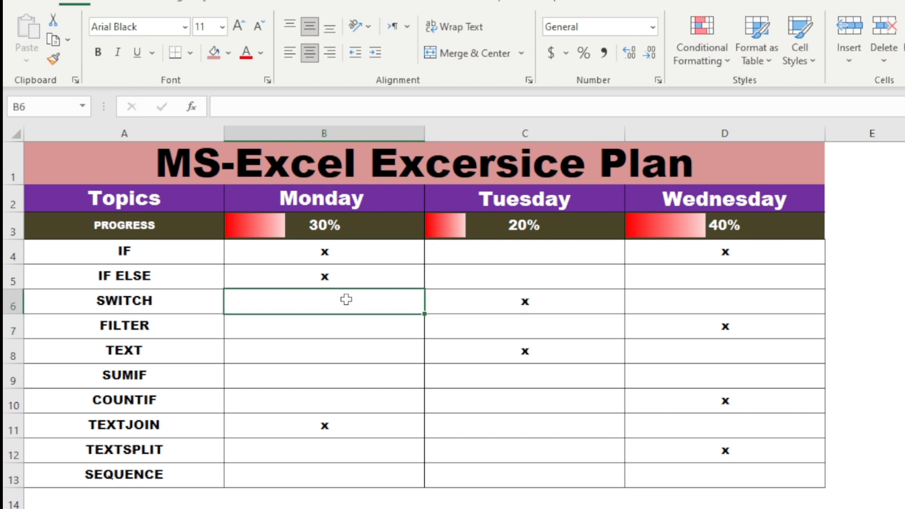
{"action": "type", "text": "x"}
{"action": "left_click", "coordinate": [345, 358]}
{"action": "type", "text": "x"}
{"action": "left_click", "coordinate": [342, 383]}
{"action": "type", "text": "x"}
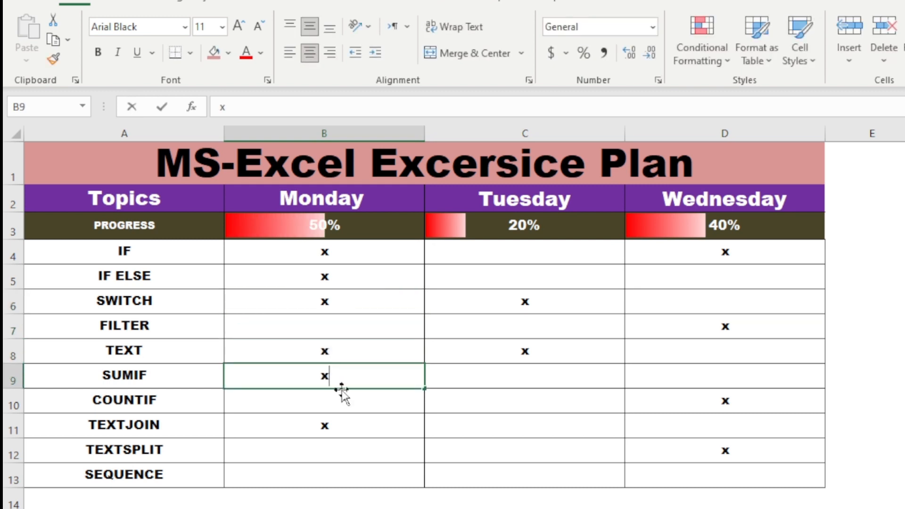
{"action": "left_click", "coordinate": [344, 402]}
{"action": "type", "text": "x"}
{"action": "left_click", "coordinate": [354, 455]}
{"action": "type", "text": "x"}
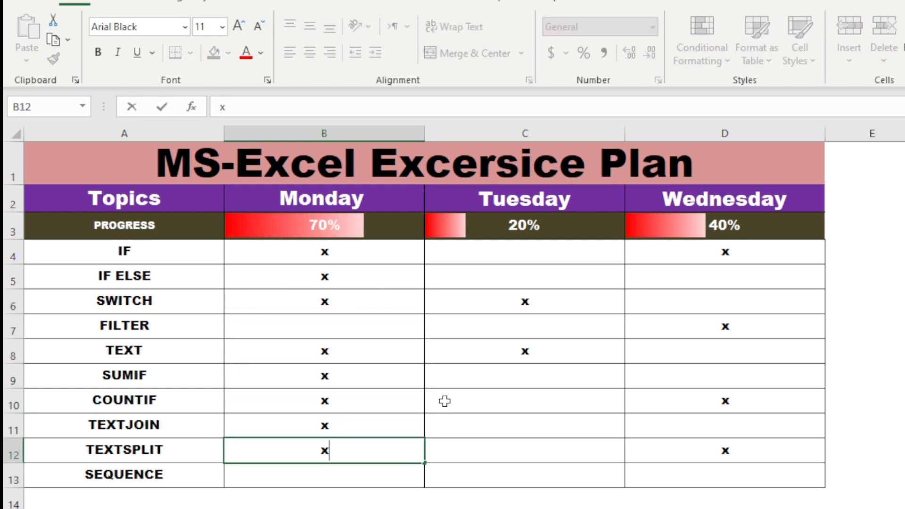
{"action": "left_click", "coordinate": [444, 402]}
- Mark IF, IF ELSE, SUMIF, TEXTJOIN, TEXTSPLIT and SEQUENCE with an x in the Tuesday column
{"action": "left_click", "coordinate": [509, 273]}
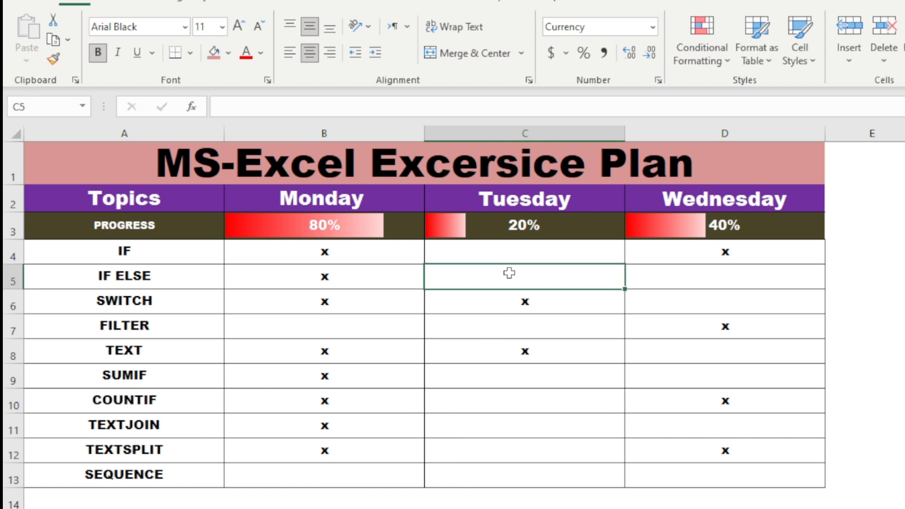
{"action": "left_click", "coordinate": [533, 255]}
{"action": "type", "text": "x"}
{"action": "key", "text": "Return"}
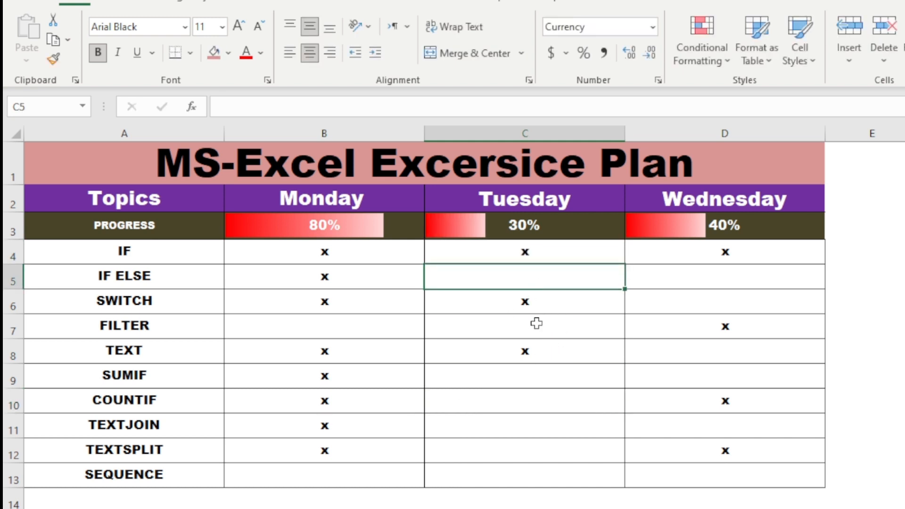
{"action": "type", "text": "x"}
{"action": "left_click", "coordinate": [529, 376]}
{"action": "type", "text": "x"}
{"action": "left_click", "coordinate": [527, 425]}
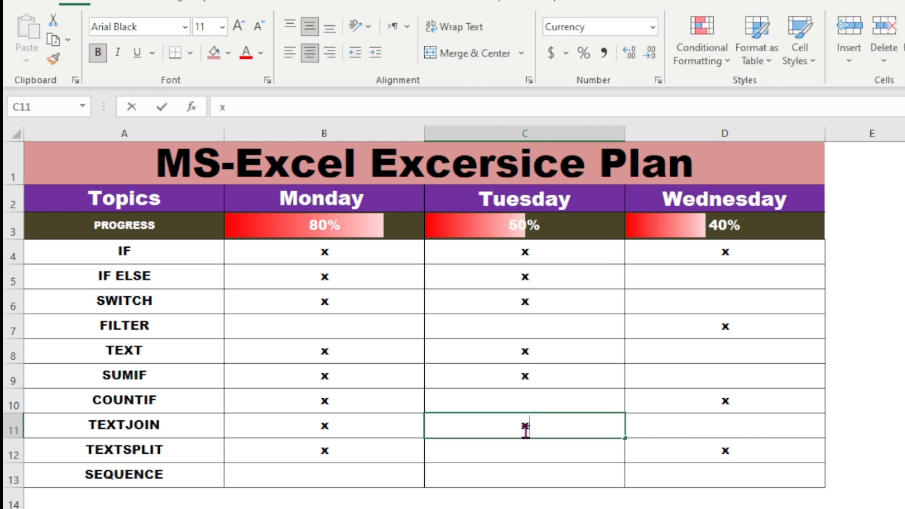
{"action": "type", "text": "x"}
{"action": "left_click", "coordinate": [519, 450]}
{"action": "type", "text": "x"}
{"action": "left_click", "coordinate": [515, 471]}
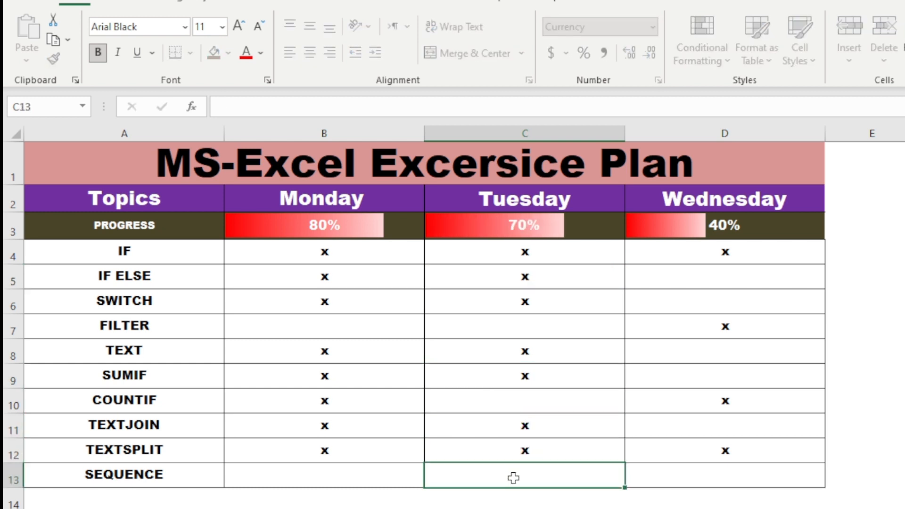
{"action": "type", "text": "x"}
{"action": "left_click", "coordinate": [594, 349]}
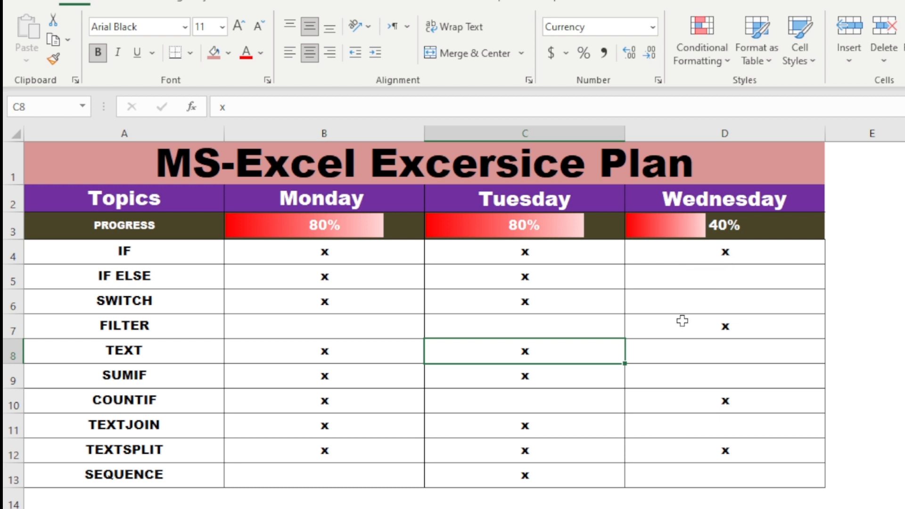
{"action": "left_click", "coordinate": [704, 274]}
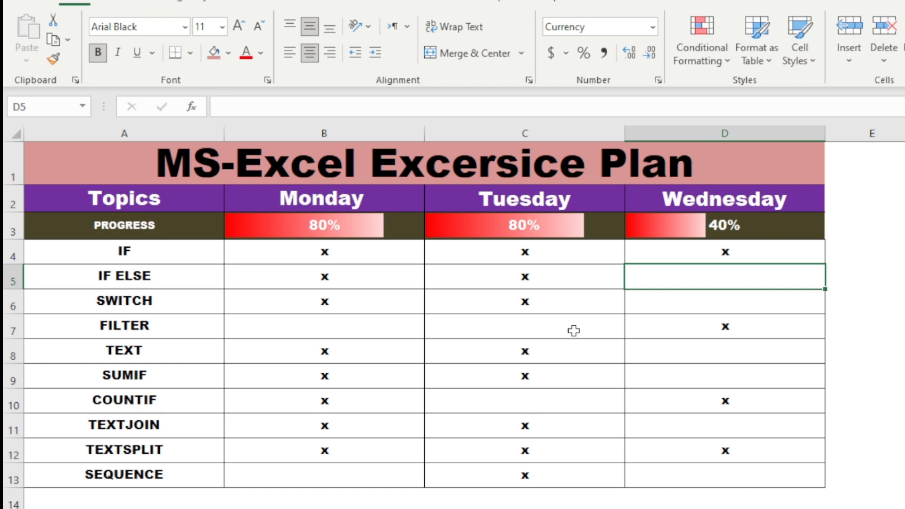
{"action": "left_click", "coordinate": [494, 324]}
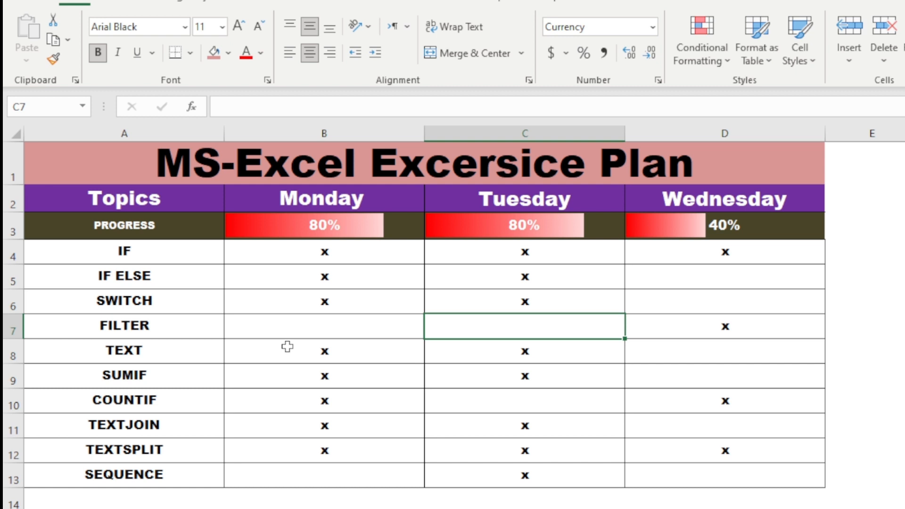
{"action": "left_click", "coordinate": [354, 268]}
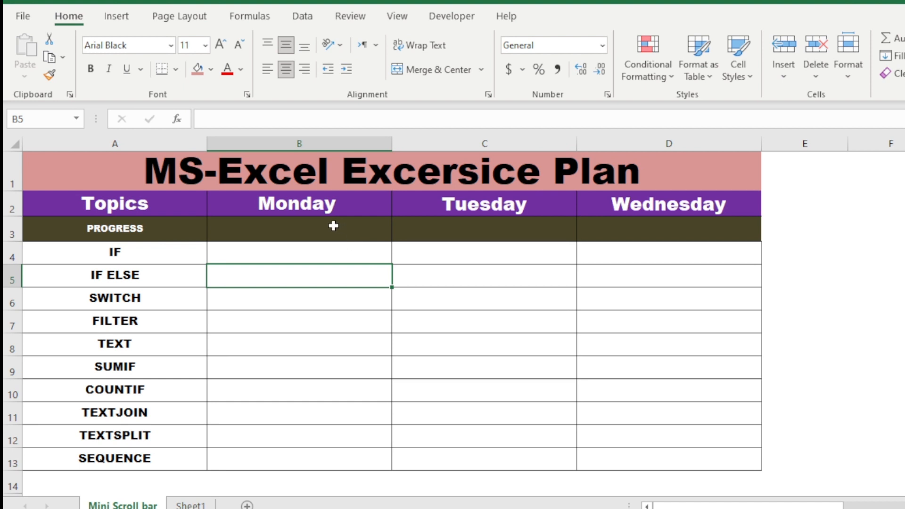
{"action": "left_click_drag", "start_coordinate": [326, 227], "coordinate": [641, 231]}
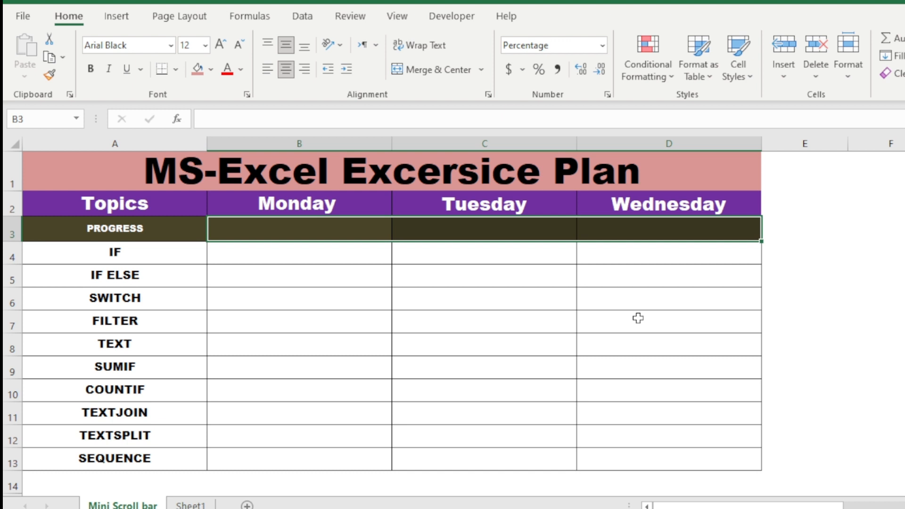
{"action": "left_click", "coordinate": [487, 352]}
- Create a new conditional formatting rule for progress cells B3:D3 using the Data Bar format style
{"action": "left_click_drag", "start_coordinate": [301, 226], "coordinate": [639, 236]}
{"action": "left_click", "coordinate": [650, 73]}
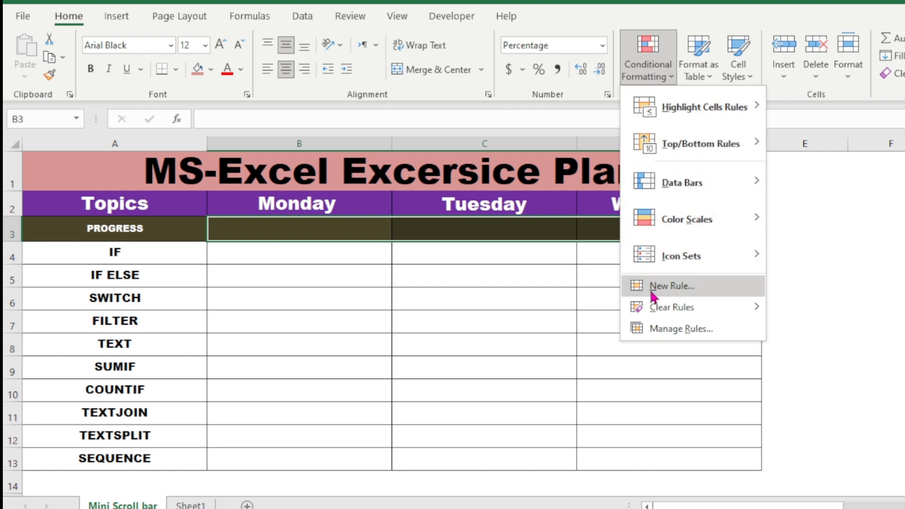
{"action": "left_click", "coordinate": [685, 293]}
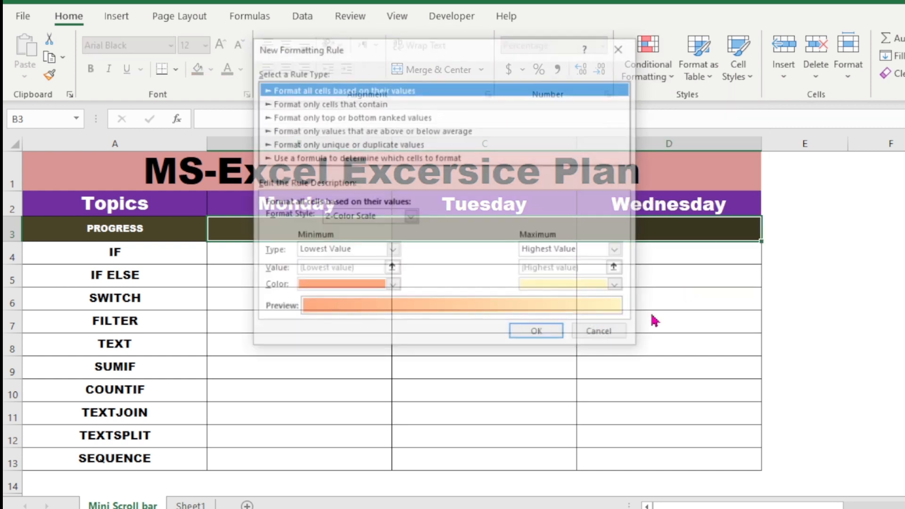
{"action": "left_click_drag", "start_coordinate": [402, 55], "coordinate": [363, 72]}
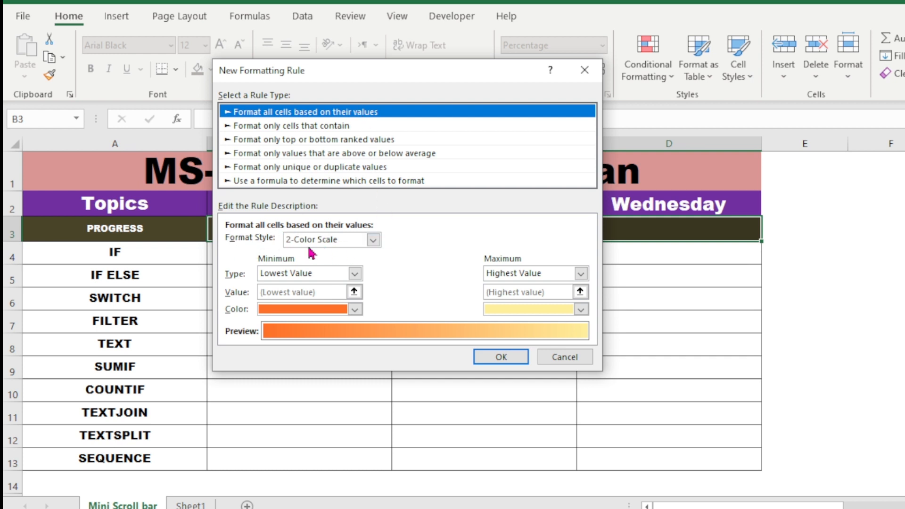
{"action": "left_click", "coordinate": [373, 239]}
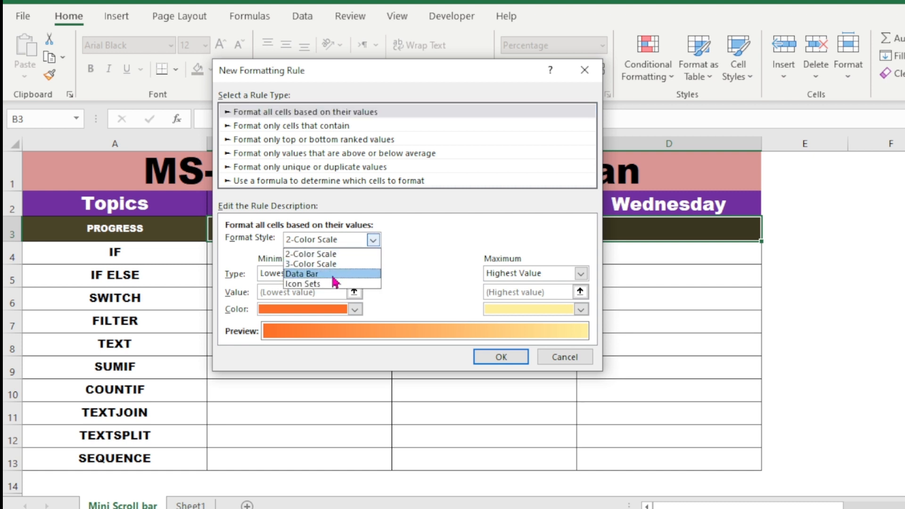
{"action": "left_click", "coordinate": [313, 275]}
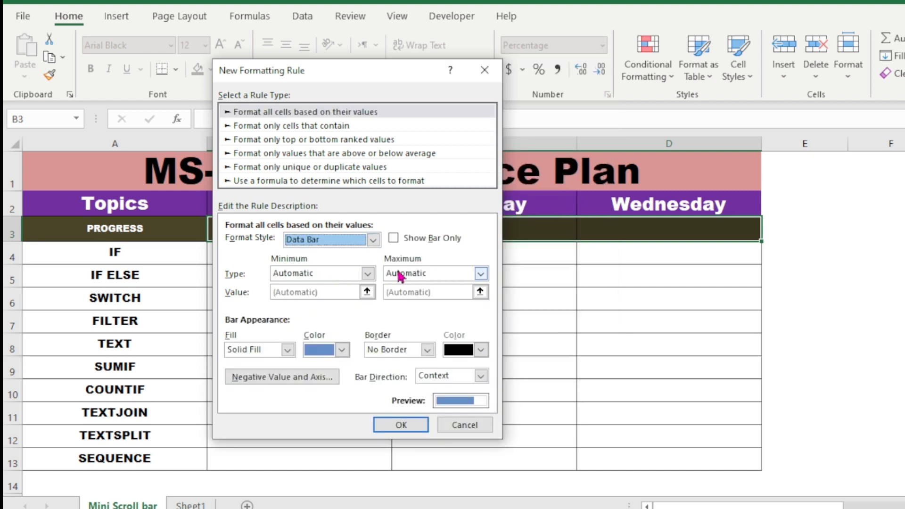
- Set the data bar's minimum to the Number 0 and its maximum to the Number 1
{"action": "left_click_drag", "start_coordinate": [383, 83], "coordinate": [435, 47]}
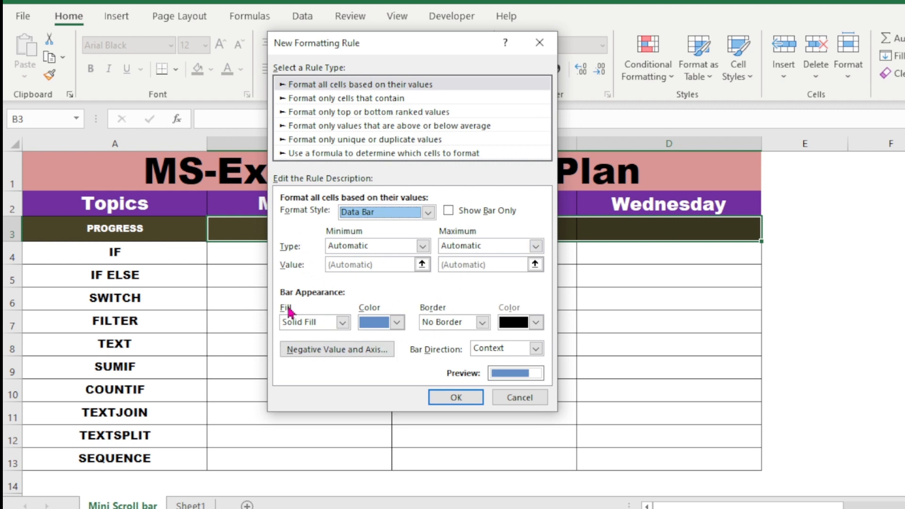
{"action": "left_click", "coordinate": [422, 246]}
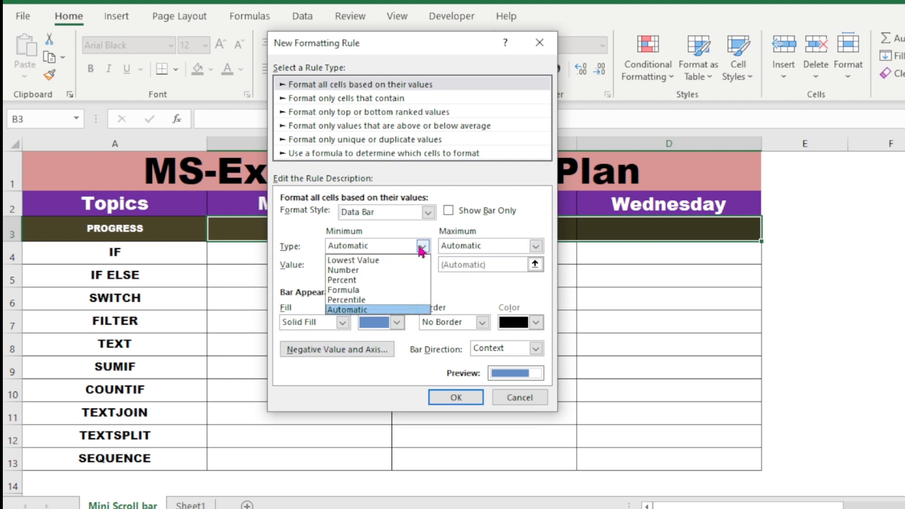
{"action": "left_click", "coordinate": [389, 270]}
{"action": "left_click", "coordinate": [535, 246]}
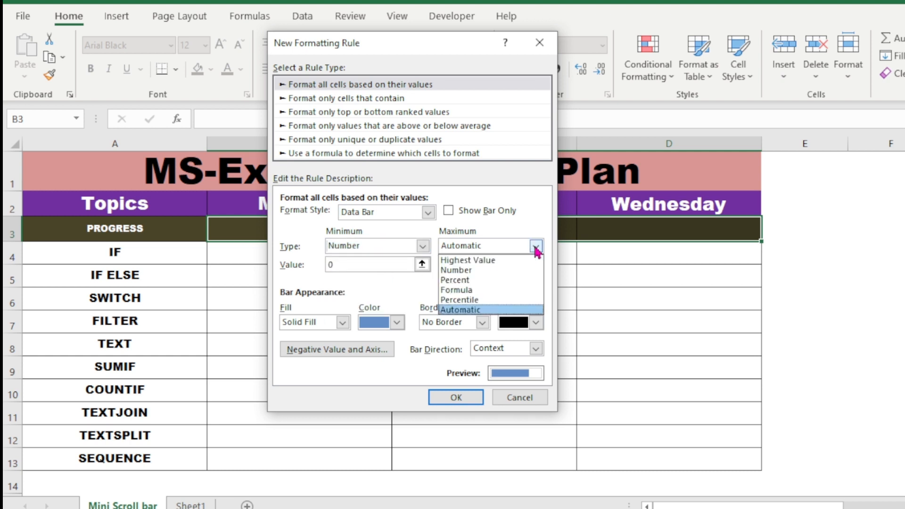
{"action": "left_click", "coordinate": [480, 271]}
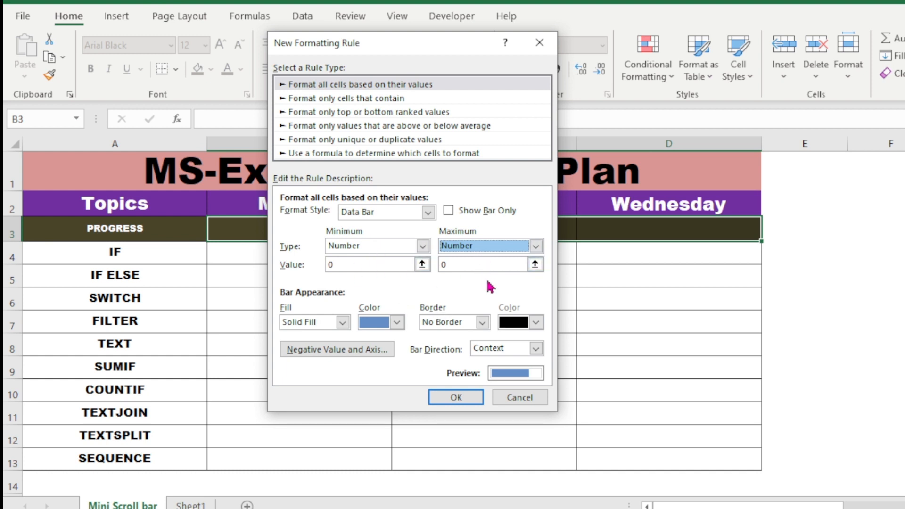
{"action": "left_click", "coordinate": [473, 265]}
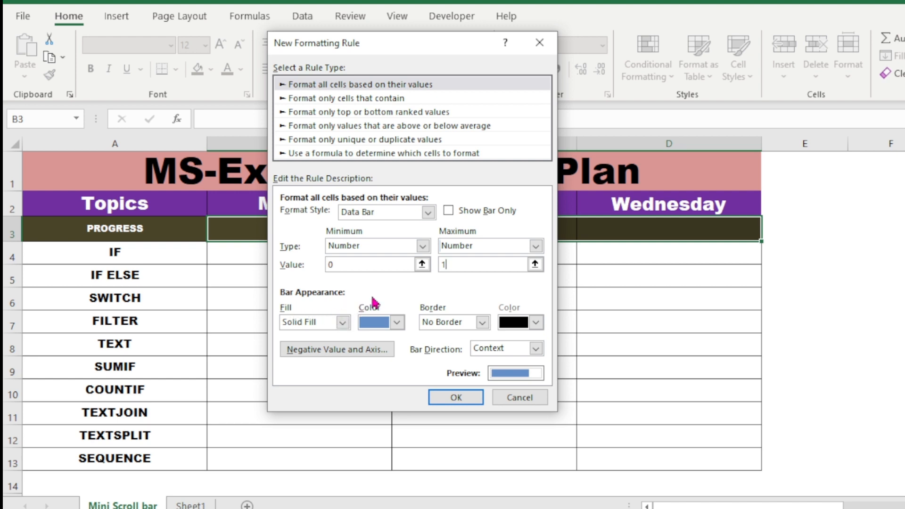
- Give the data bar a red Gradient Fill and apply the formatting rule
{"action": "left_click", "coordinate": [343, 322]}
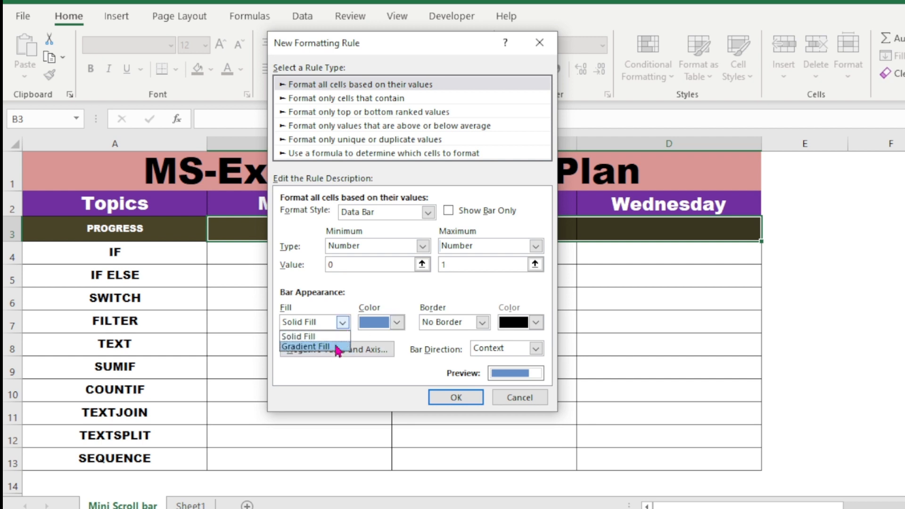
{"action": "left_click", "coordinate": [338, 348]}
{"action": "left_click", "coordinate": [397, 323]}
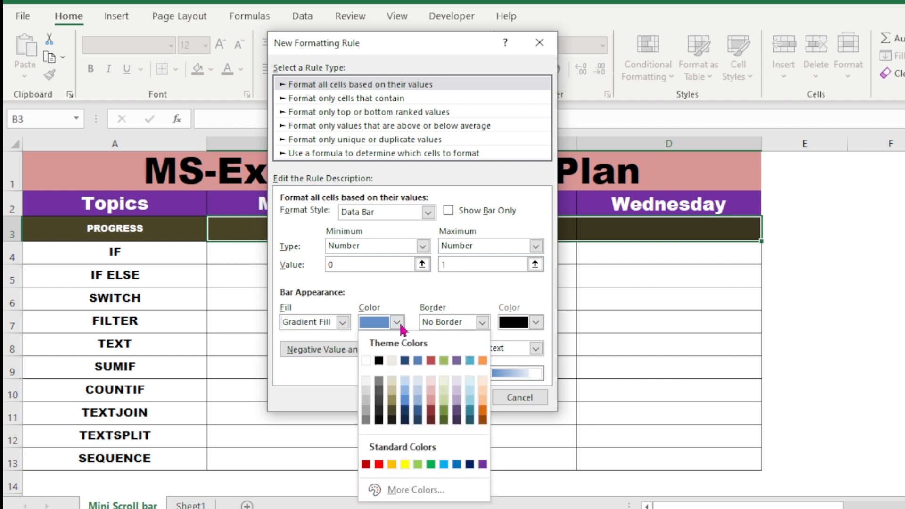
{"action": "left_click", "coordinate": [380, 465]}
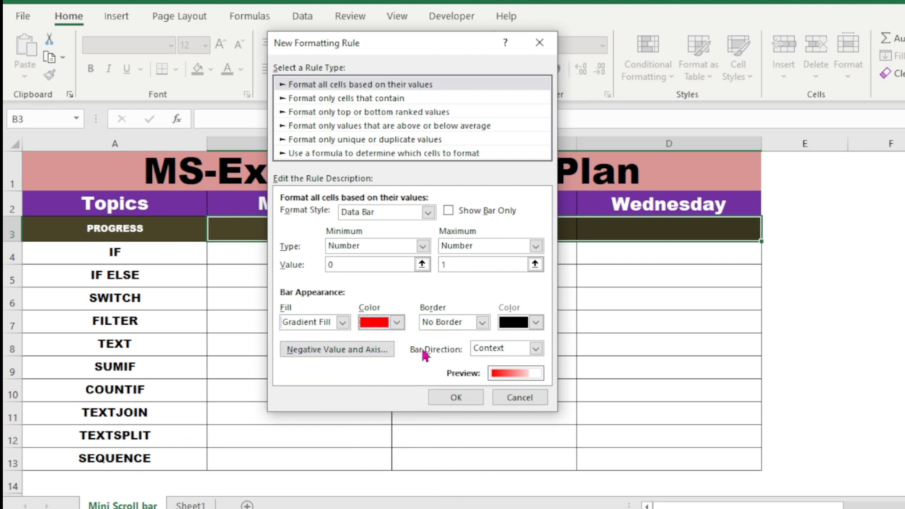
{"action": "left_click", "coordinate": [456, 398]}
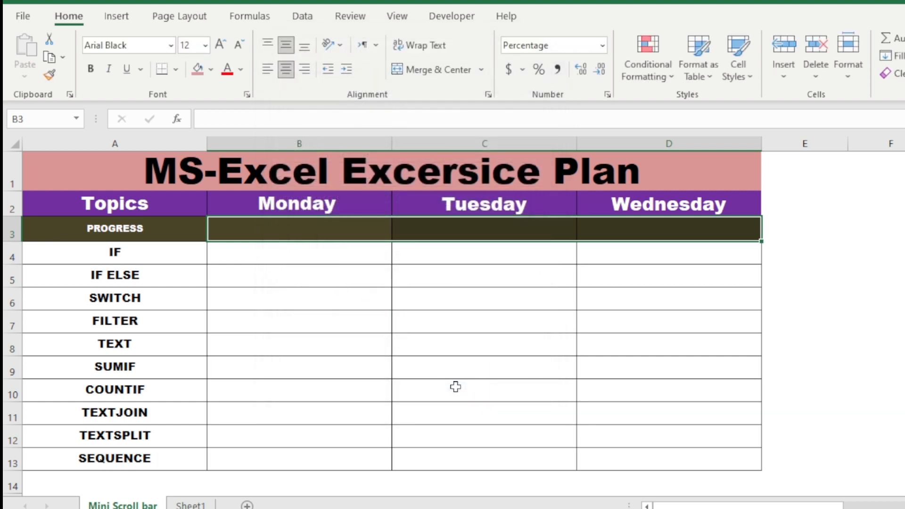
- Enter Monday's progress formula =COUNTA(B4:B13)/COUNTA($A$4:$A$13) in cell B3, with the topics range as an absolute reference
{"action": "left_click", "coordinate": [360, 282]}
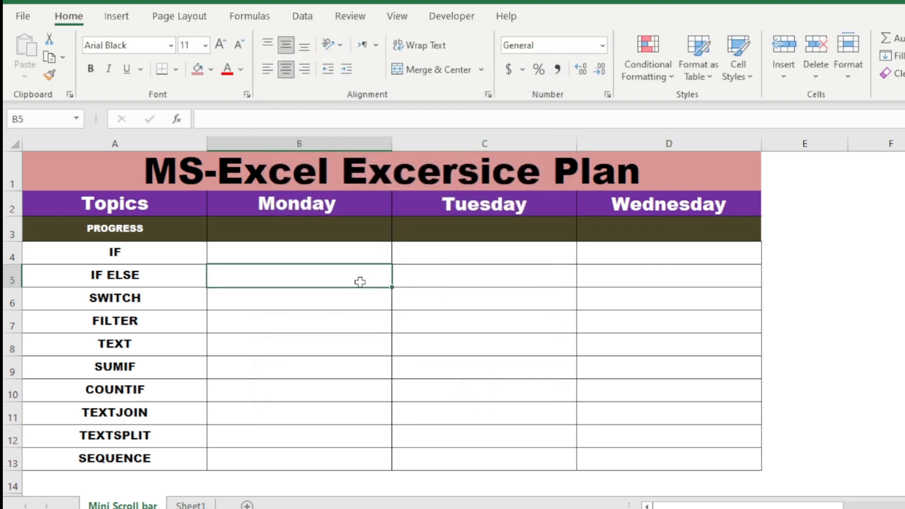
{"action": "left_click", "coordinate": [330, 225]}
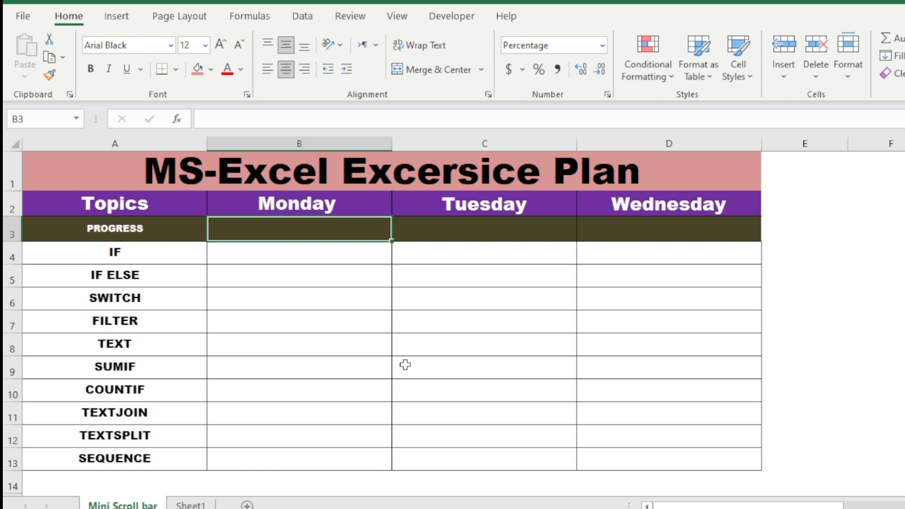
{"action": "type", "text": "="}
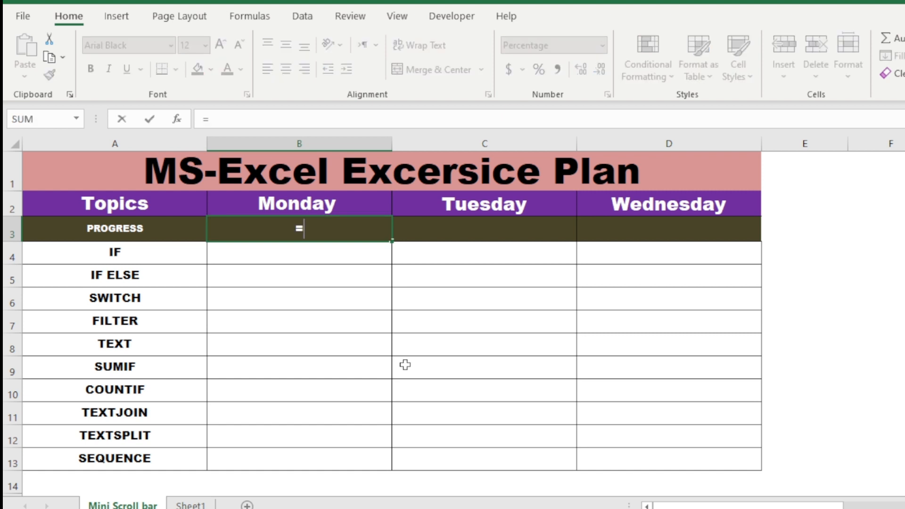
{"action": "type", "text": "counta"}
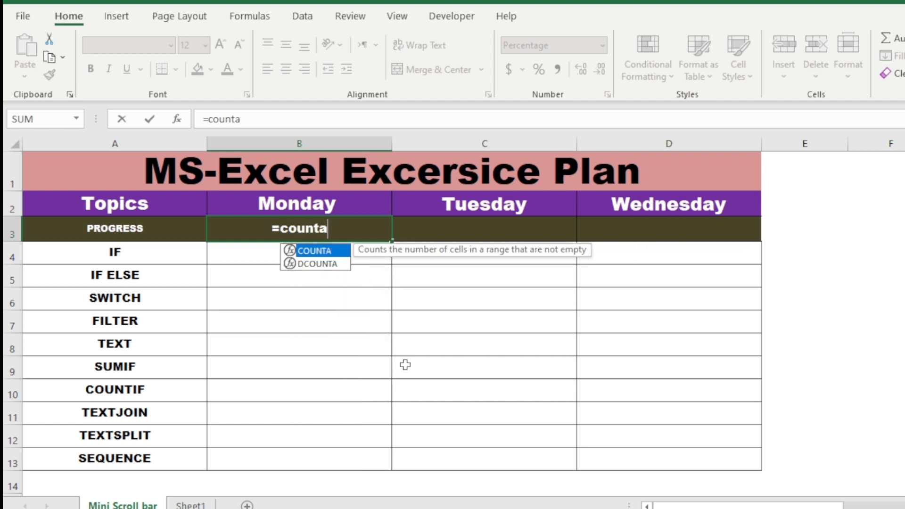
{"action": "key", "text": "Tab"}
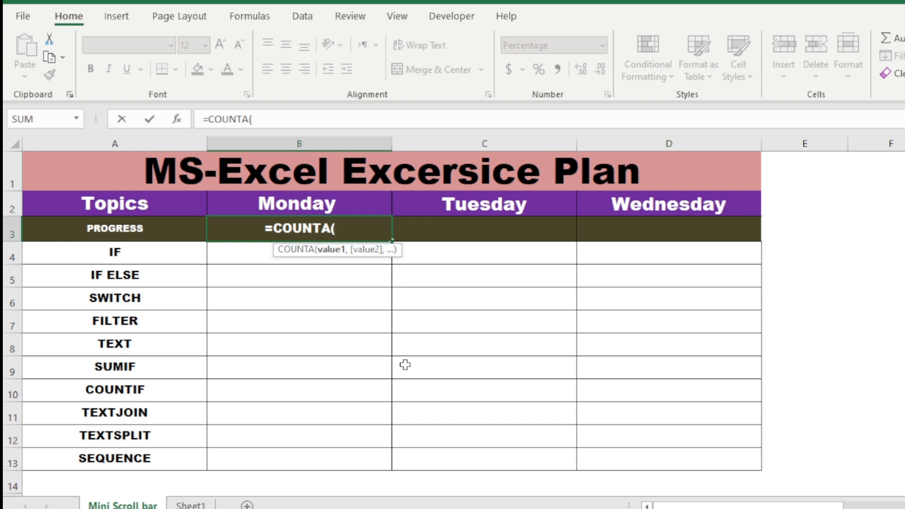
{"action": "left_click_drag", "start_coordinate": [245, 256], "coordinate": [255, 454]}
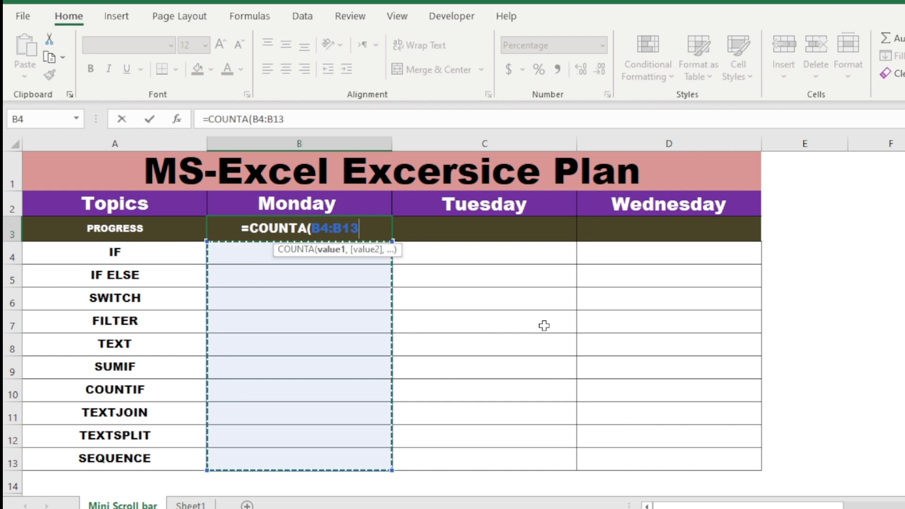
{"action": "type", "text": ")"}
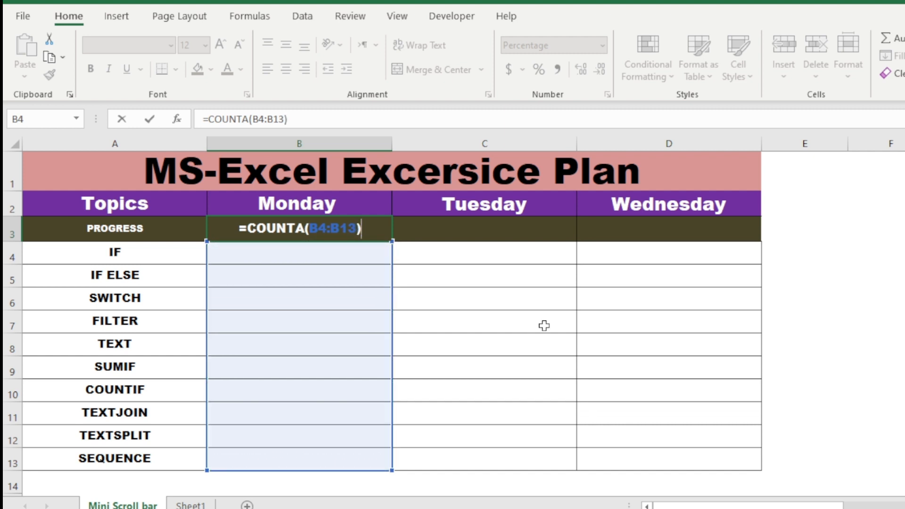
{"action": "type", "text": "/"}
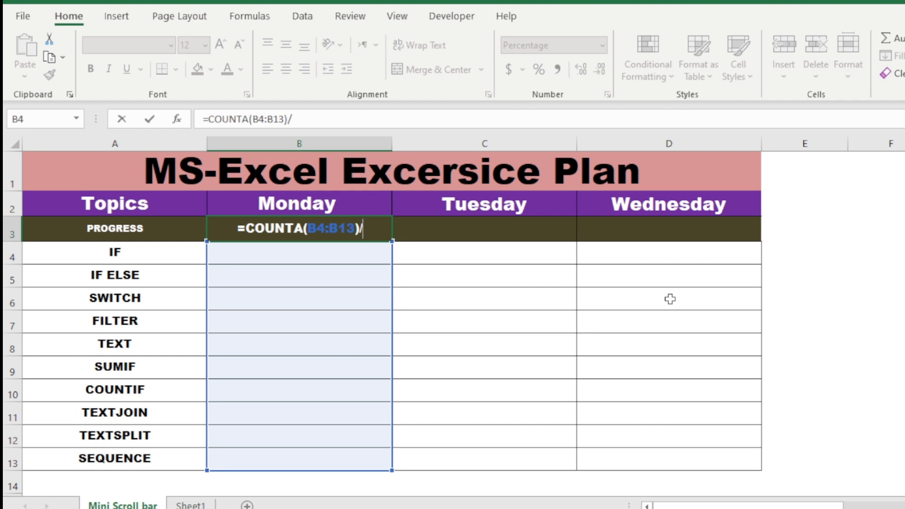
{"action": "type", "text": "count"}
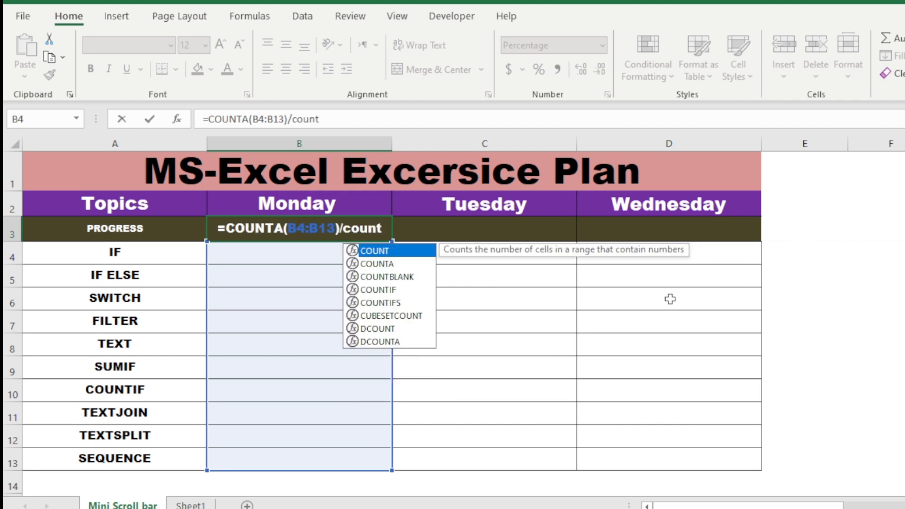
{"action": "type", "text": "a"}
{"action": "key", "text": "Tab"}
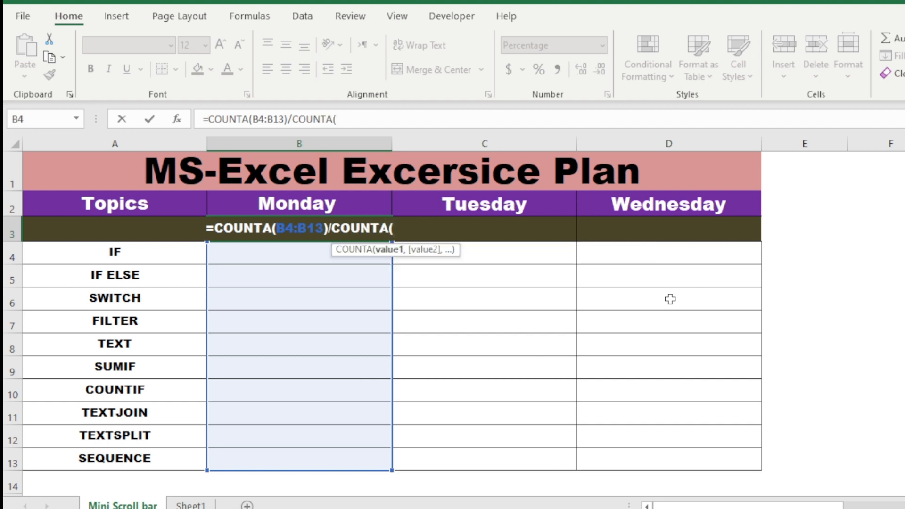
{"action": "left_click_drag", "start_coordinate": [127, 251], "coordinate": [141, 462]}
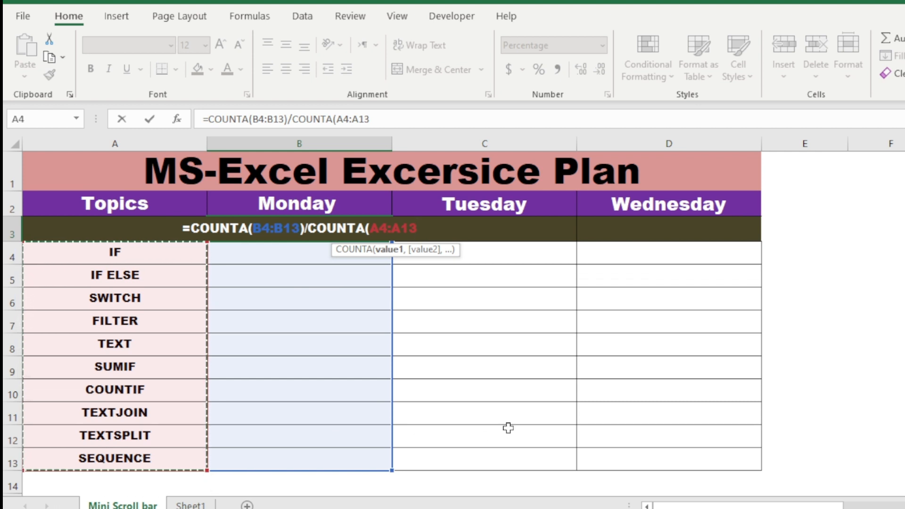
{"action": "key", "text": "F4"}
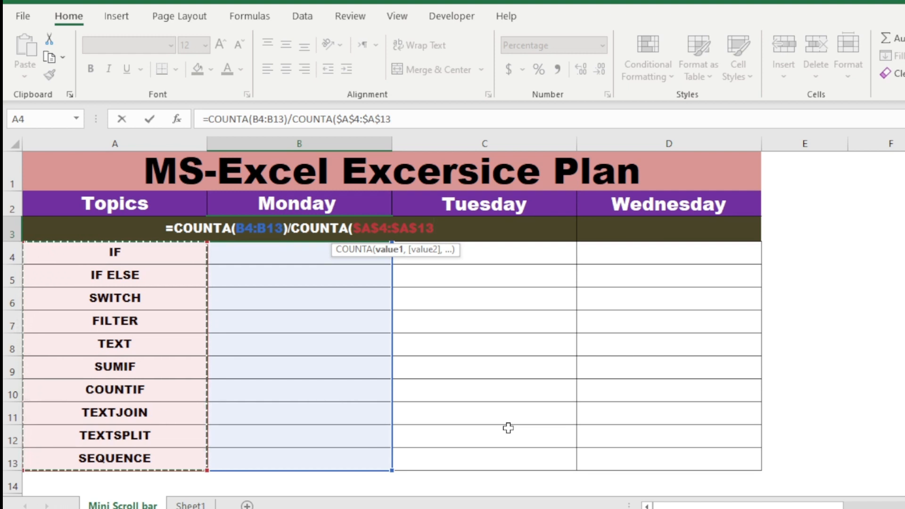
{"action": "type", "text": ")"}
{"action": "key", "text": "Return"}
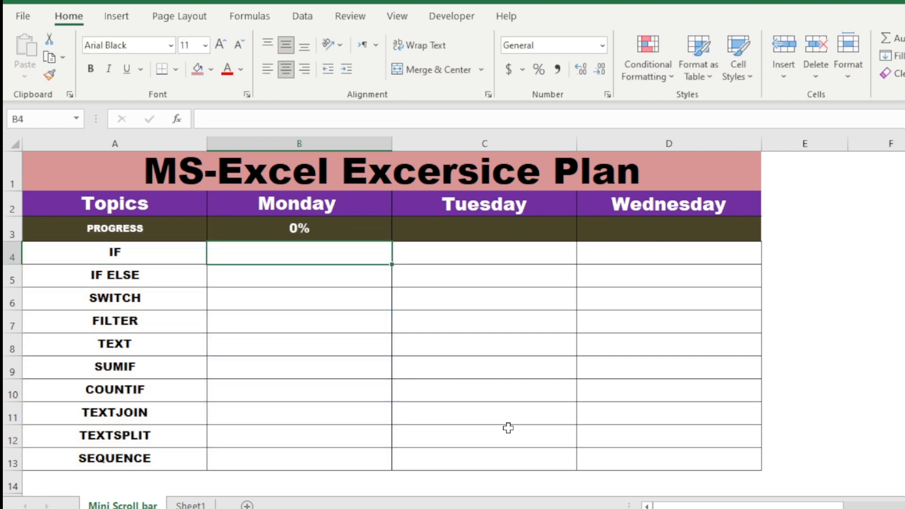
{"action": "left_click", "coordinate": [305, 237]}
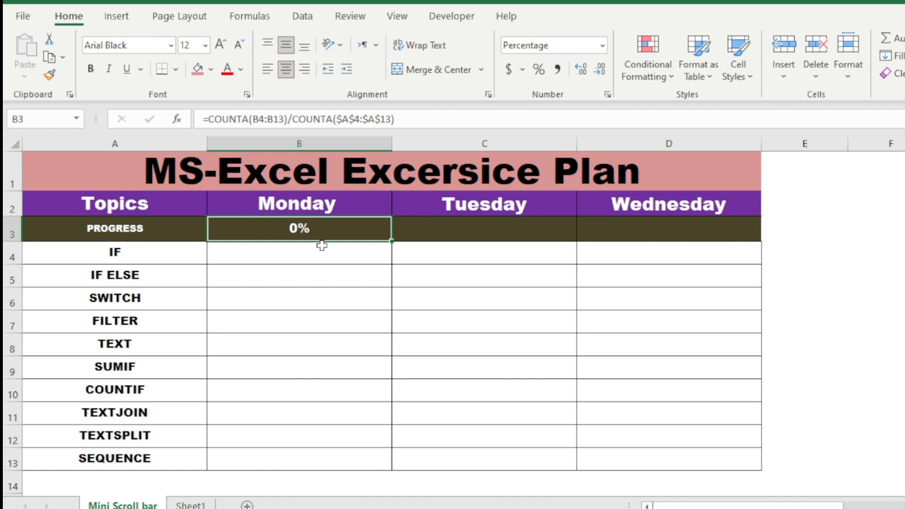
{"action": "left_click", "coordinate": [317, 260]}
{"action": "left_click", "coordinate": [325, 289]}
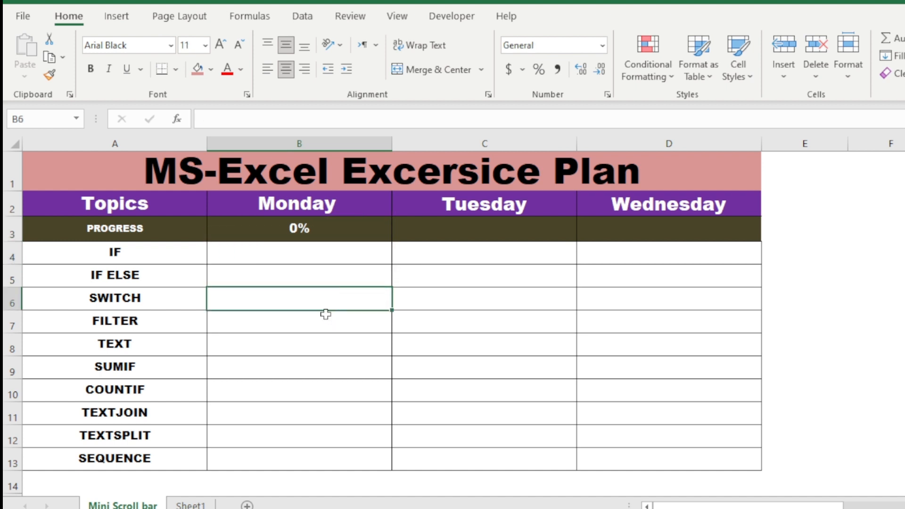
{"action": "left_click", "coordinate": [317, 372]}
{"action": "left_click", "coordinate": [304, 325]}
{"action": "left_click", "coordinate": [305, 299]}
{"action": "left_click", "coordinate": [305, 348]}
{"action": "left_click", "coordinate": [309, 415]}
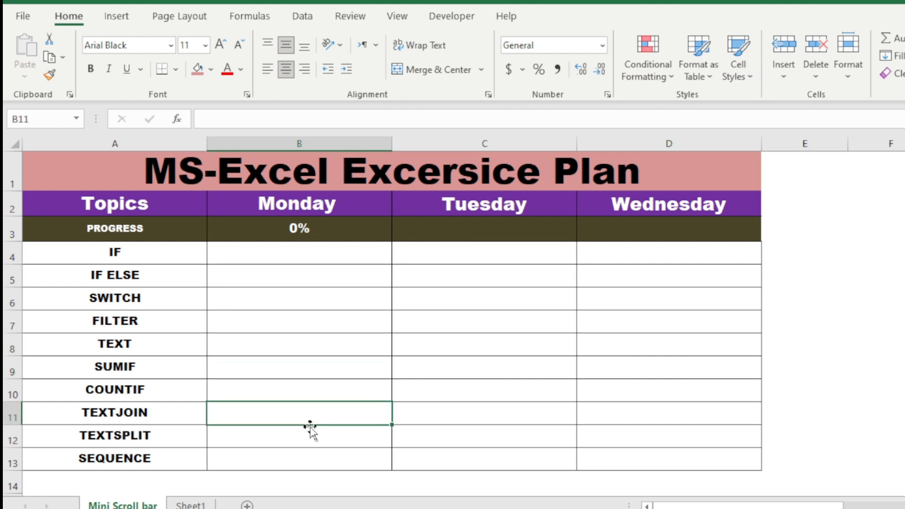
{"action": "left_click", "coordinate": [327, 278]}
{"action": "left_click", "coordinate": [330, 316]}
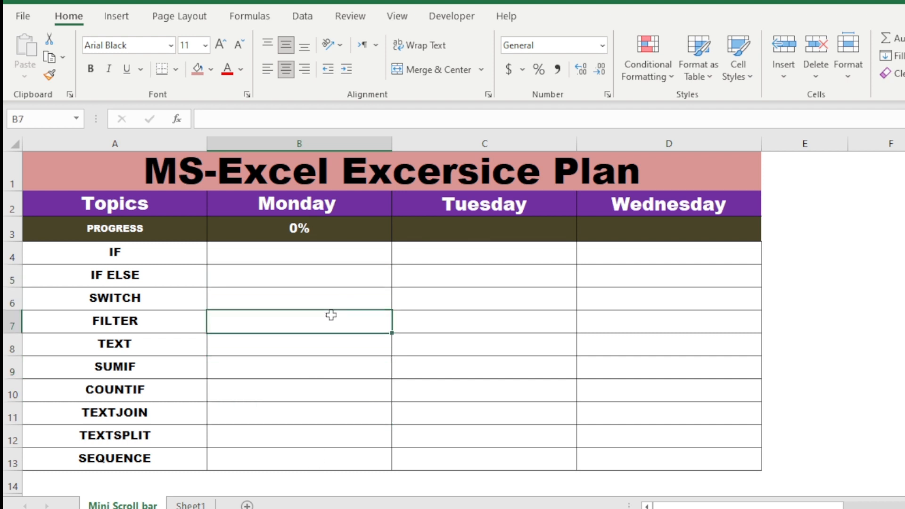
{"action": "left_click", "coordinate": [330, 253]}
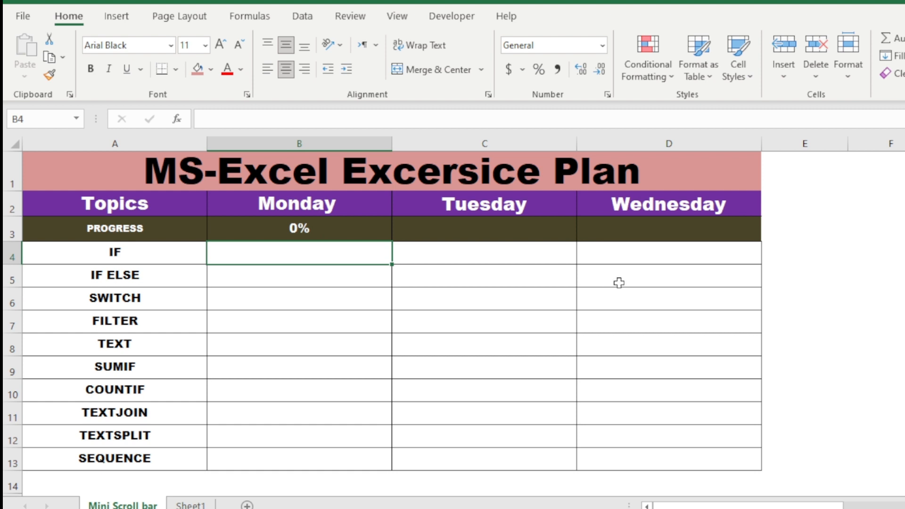
- Enter Tuesday's progress formula =COUNTA(C4:C13)/COUNTA($A$4:$A$13) in cell C3, with the topics range as an absolute reference
{"action": "left_click", "coordinate": [548, 233]}
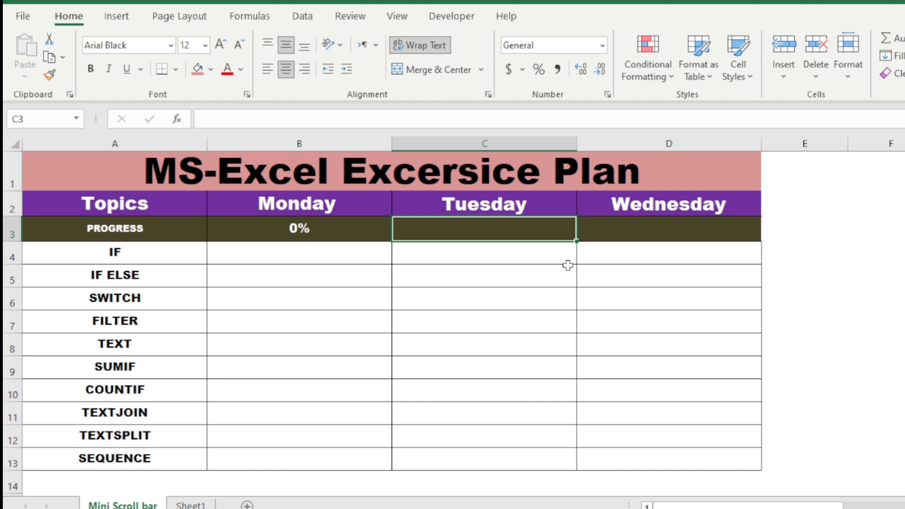
{"action": "type", "text": "="}
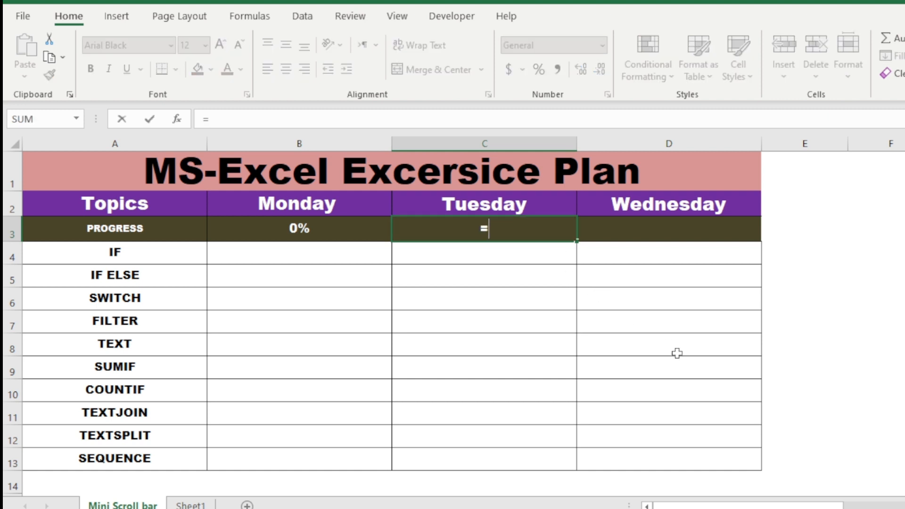
{"action": "type", "text": "count"}
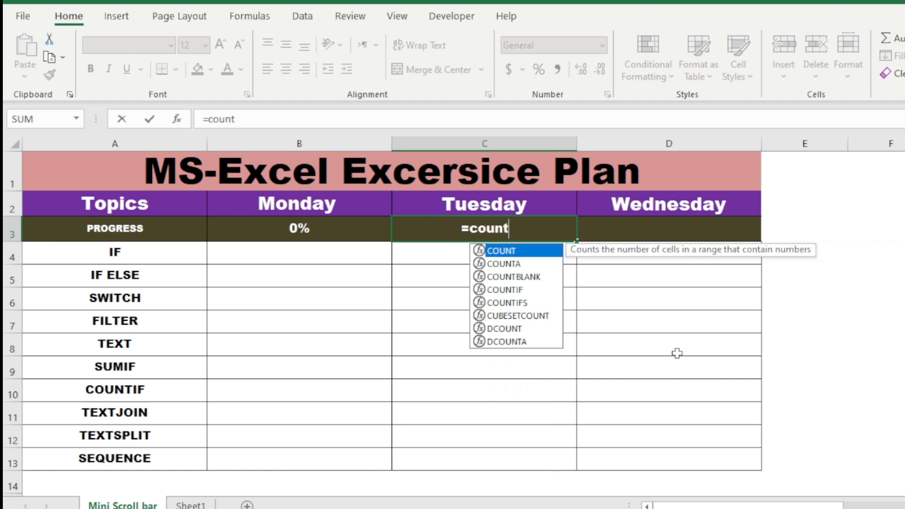
{"action": "type", "text": "a"}
{"action": "key", "text": "Tab"}
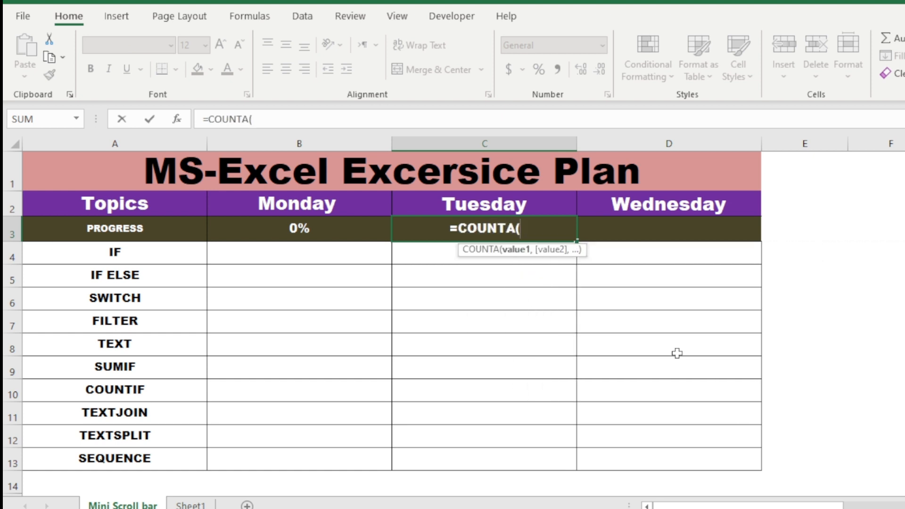
{"action": "left_click_drag", "start_coordinate": [431, 257], "coordinate": [449, 454]}
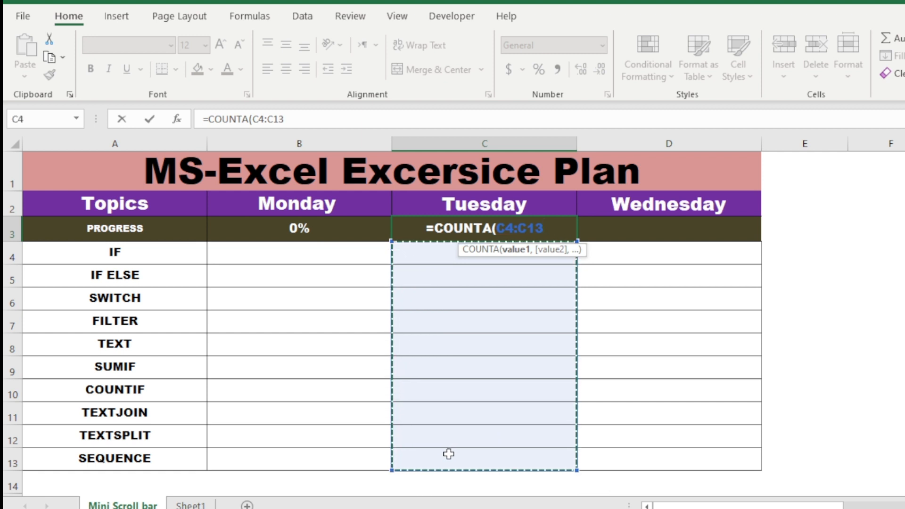
{"action": "type", "text": ")/"}
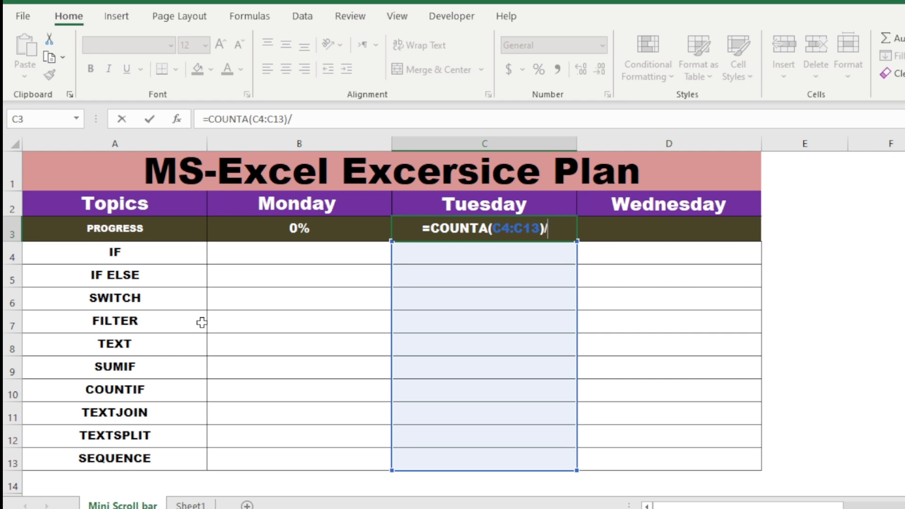
{"action": "type", "text": "counta"}
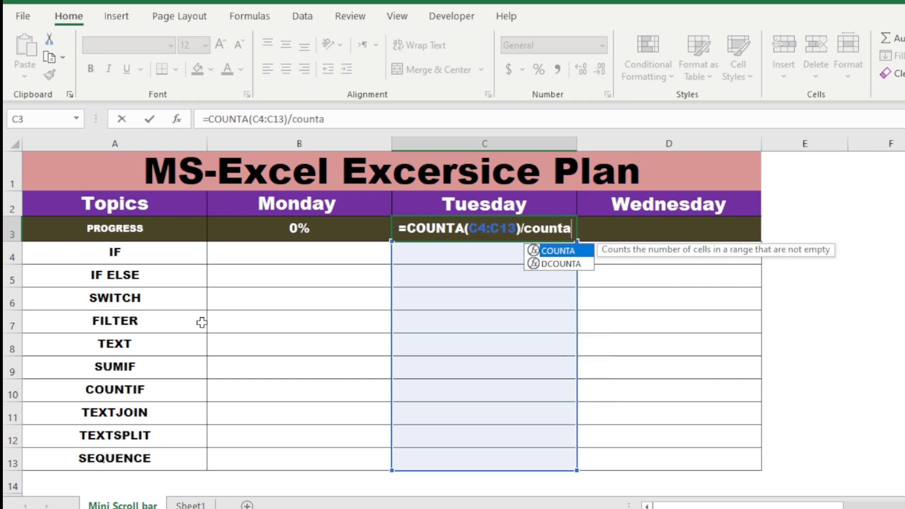
{"action": "key", "text": "Tab"}
{"action": "left_click_drag", "start_coordinate": [134, 250], "coordinate": [163, 455]}
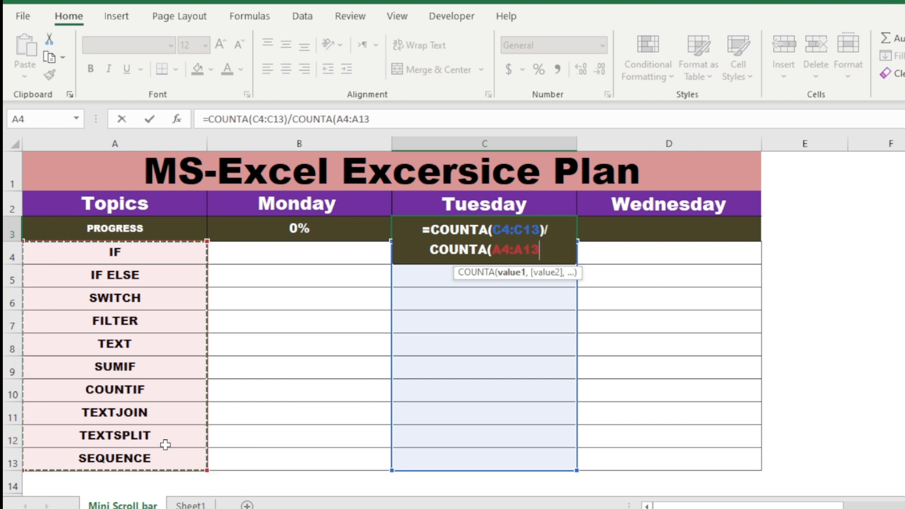
{"action": "key", "text": "F4"}
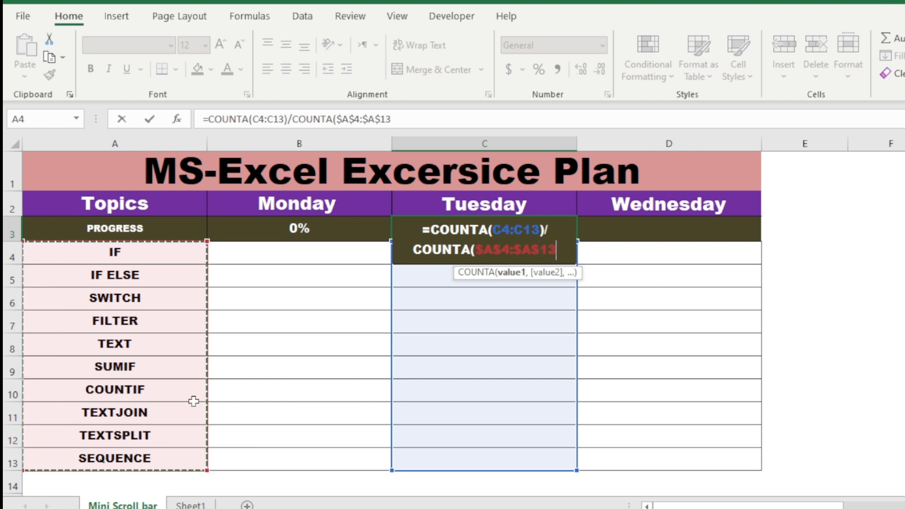
{"action": "type", "text": ")"}
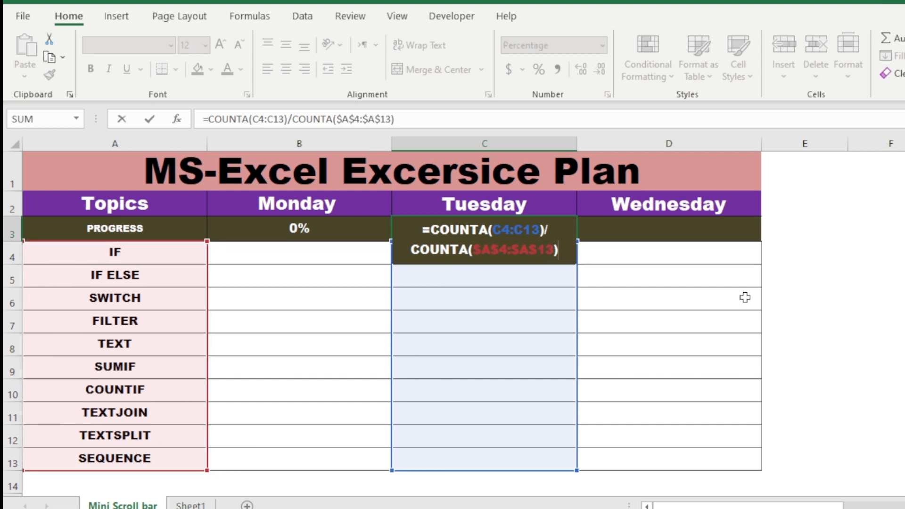
{"action": "key", "text": "Return"}
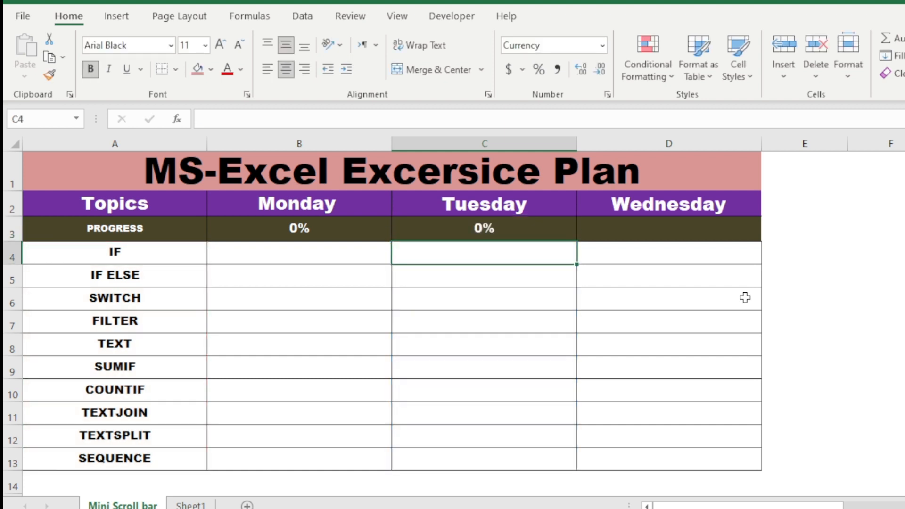
{"action": "left_click", "coordinate": [531, 234]}
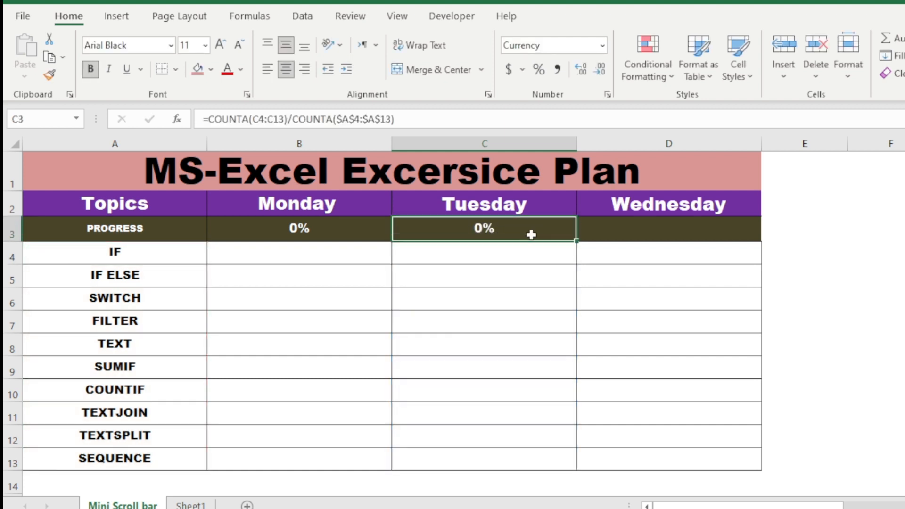
- Enter Wednesday's progress formula =COUNTA(D4:D13)/COUNTA($A$4:$A$13) in cell D3, with the topics range as an absolute reference
{"action": "left_click", "coordinate": [618, 234]}
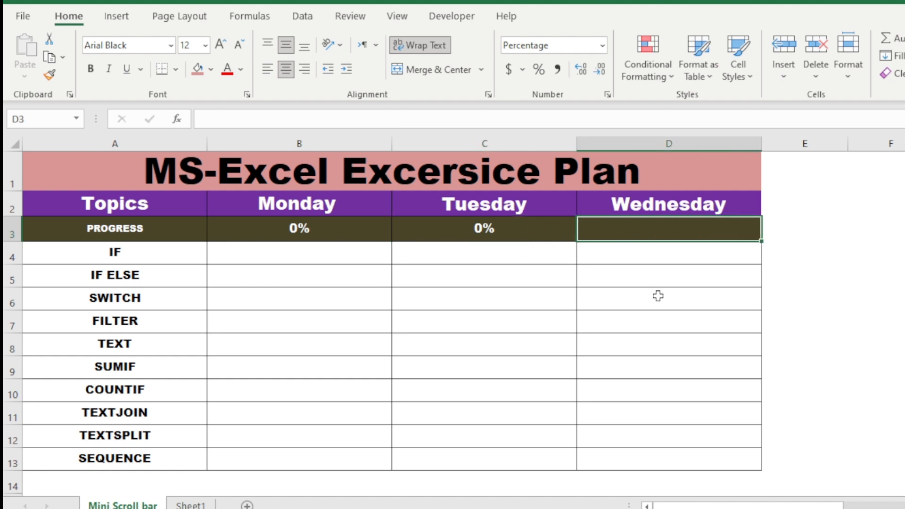
{"action": "type", "text": "=counta"}
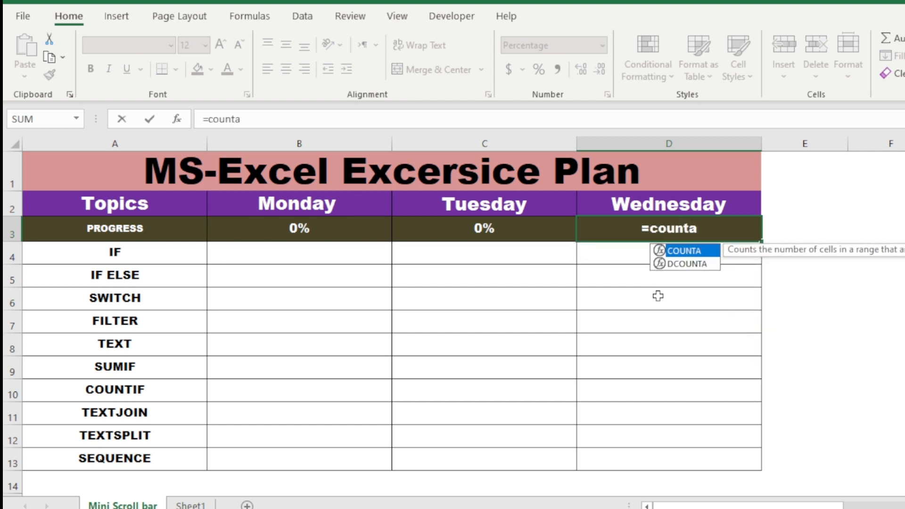
{"action": "key", "text": "Tab"}
{"action": "left_click_drag", "start_coordinate": [607, 254], "coordinate": [629, 461]}
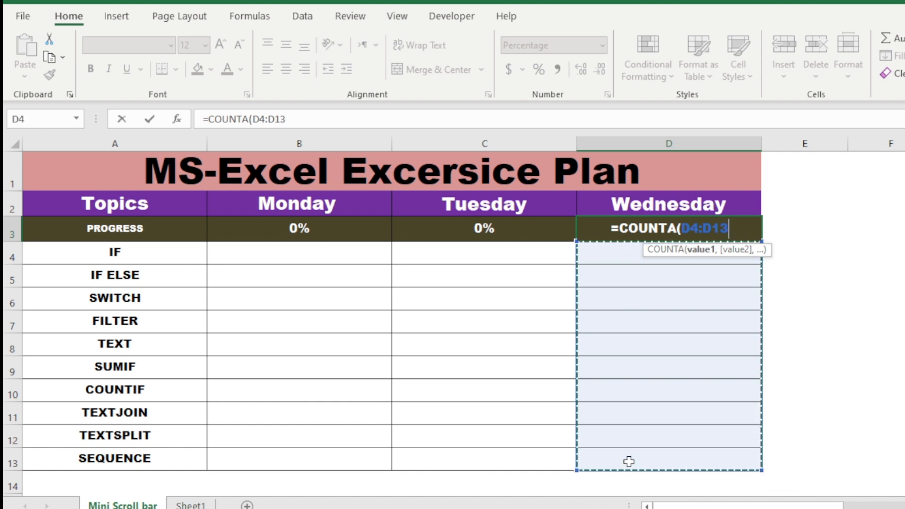
{"action": "type", "text": ")/"}
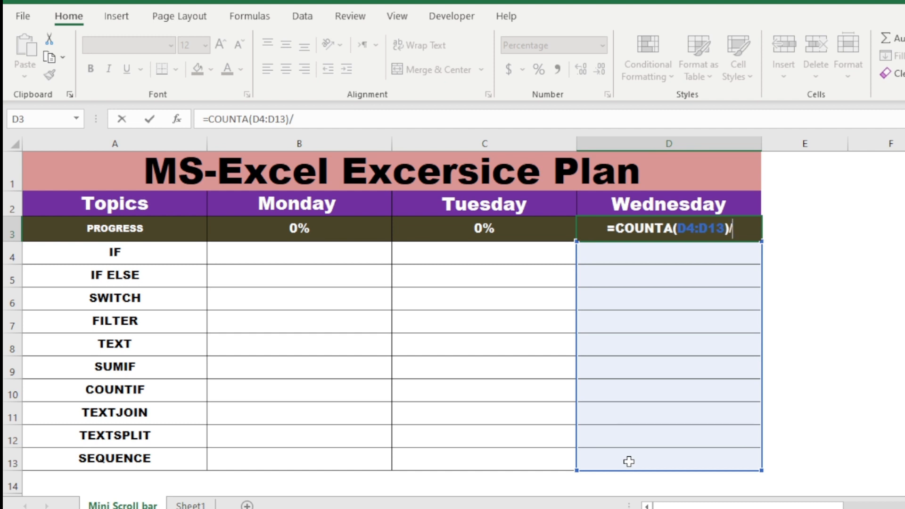
{"action": "type", "text": "counta"}
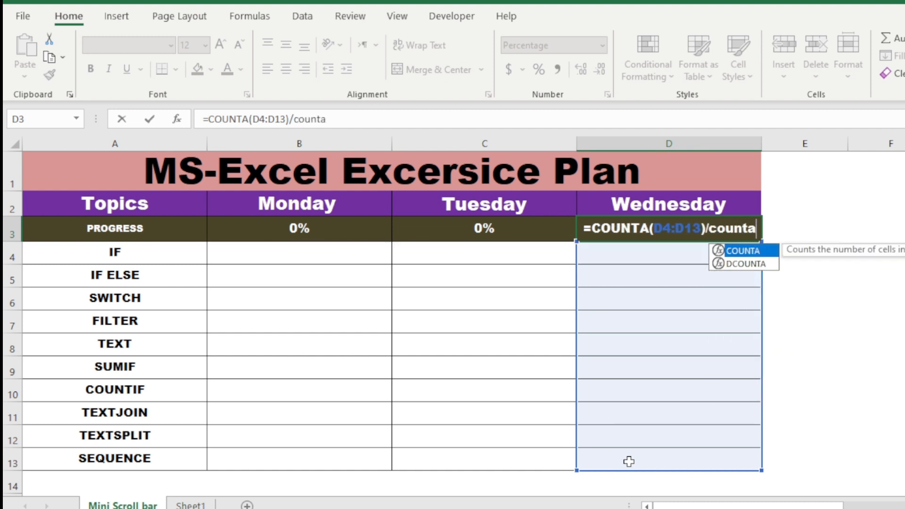
{"action": "key", "text": "Tab"}
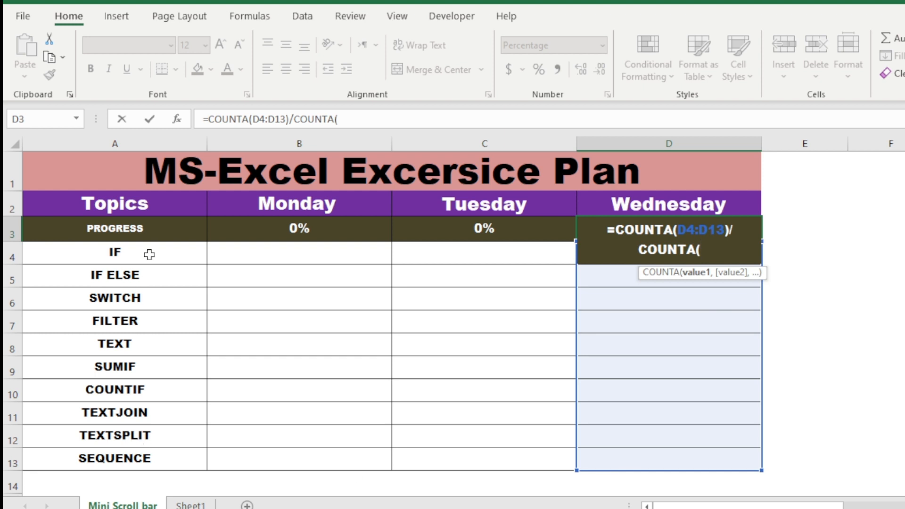
{"action": "left_click_drag", "start_coordinate": [151, 252], "coordinate": [149, 450]}
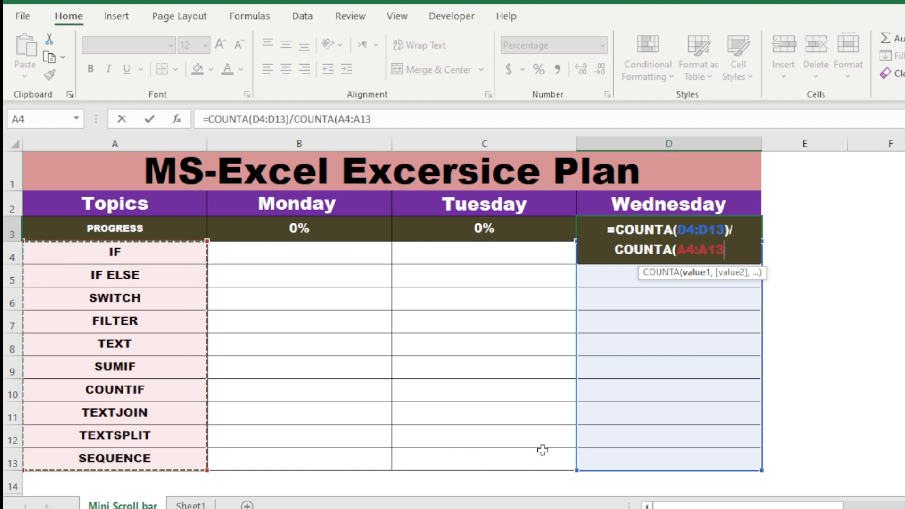
{"action": "key", "text": "F4"}
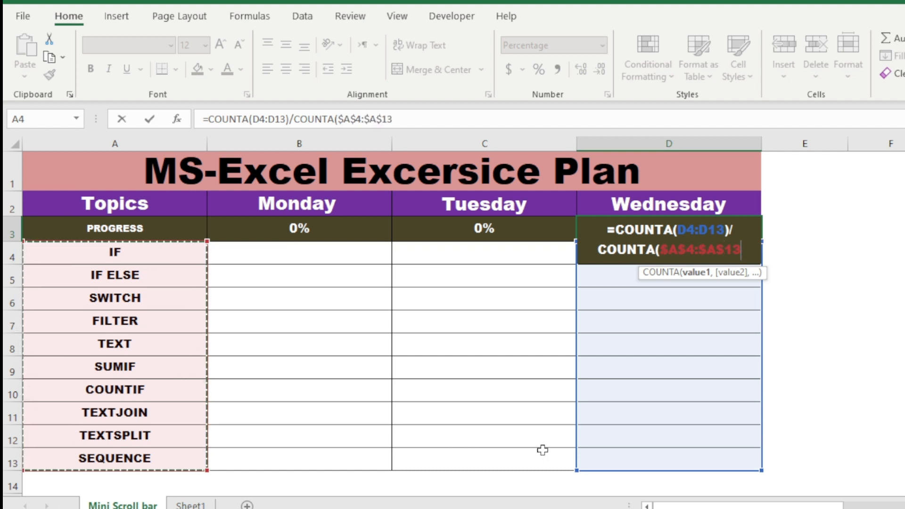
{"action": "type", "text": ")"}
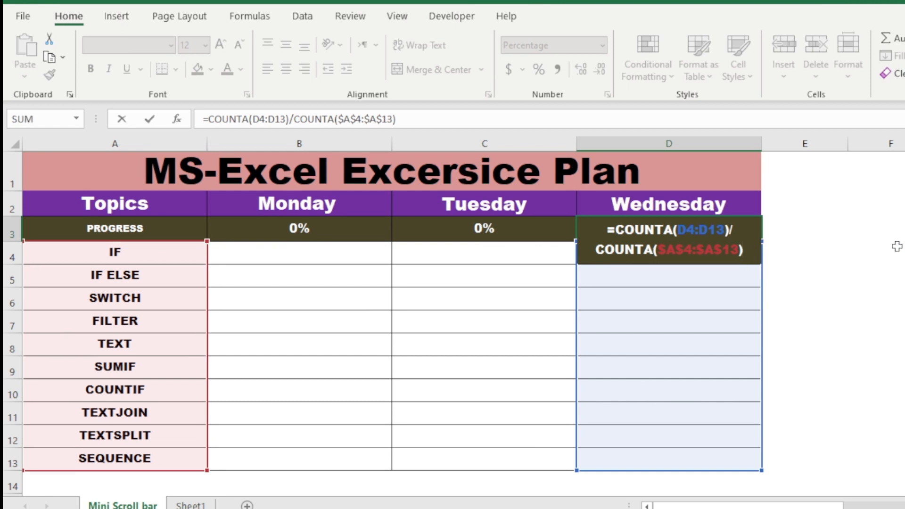
{"action": "key", "text": "Return"}
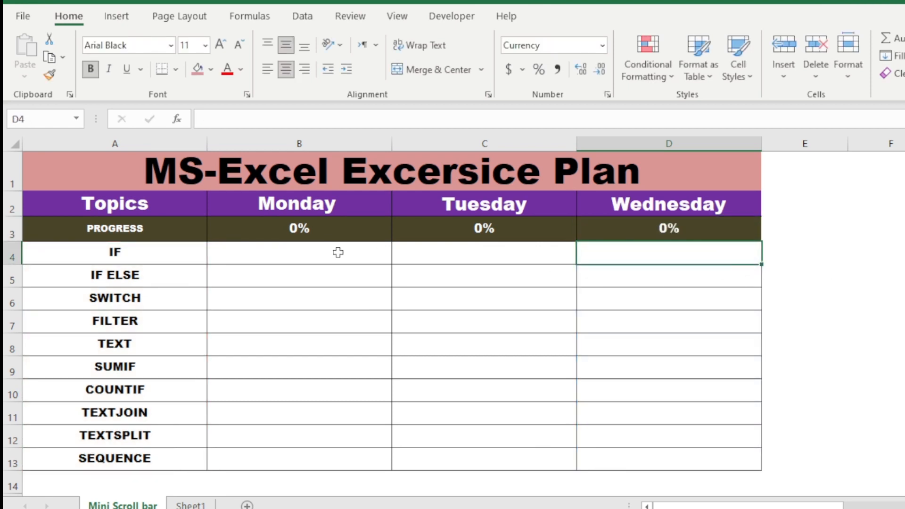
{"action": "left_click", "coordinate": [380, 228]}
{"action": "left_click", "coordinate": [481, 230]}
{"action": "left_click", "coordinate": [643, 228]}
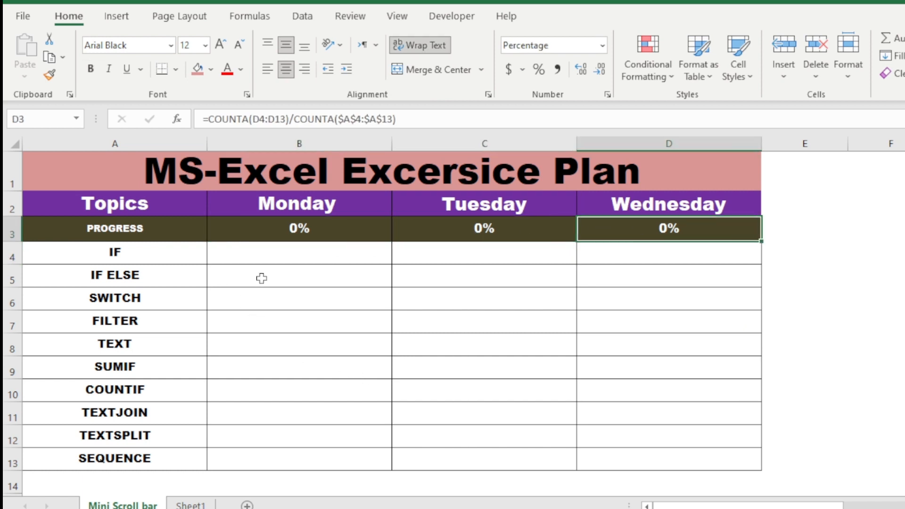
- Mark the IF, IF ELSE, SWITCH, SUMIF and TEXTJOIN topics with an x in the Monday column
{"action": "left_click", "coordinate": [278, 253]}
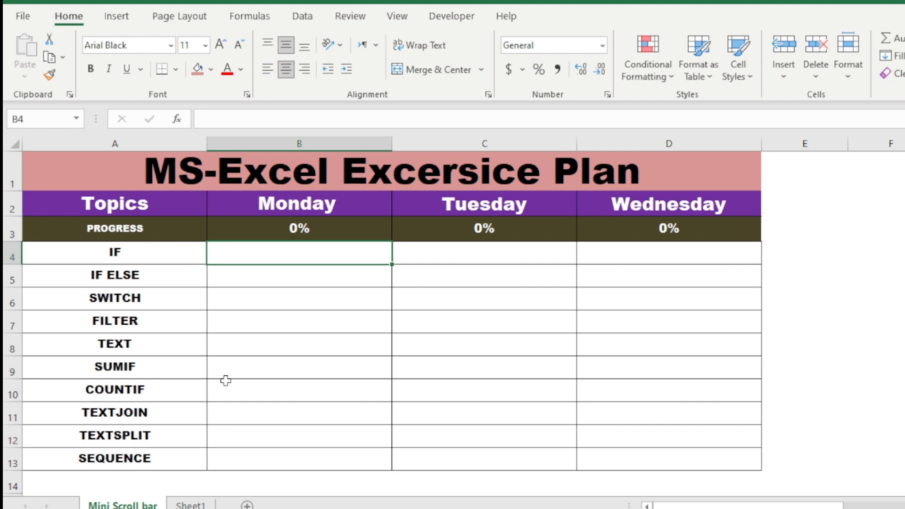
{"action": "type", "text": "x"}
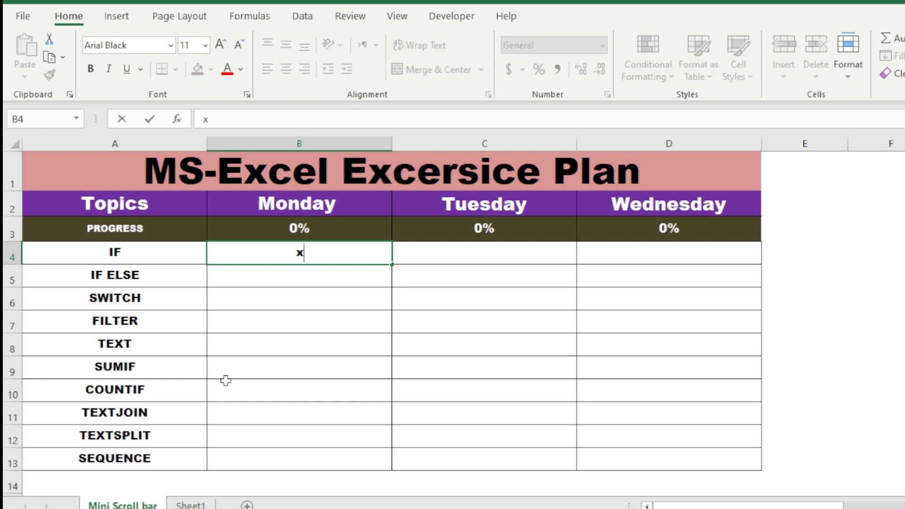
{"action": "left_click", "coordinate": [282, 325]}
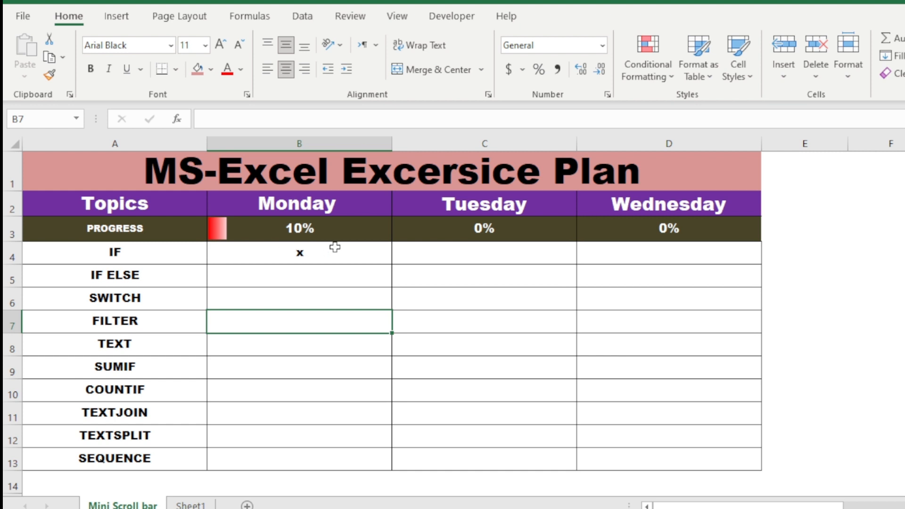
{"action": "left_click", "coordinate": [303, 255]}
{"action": "left_click", "coordinate": [311, 279]}
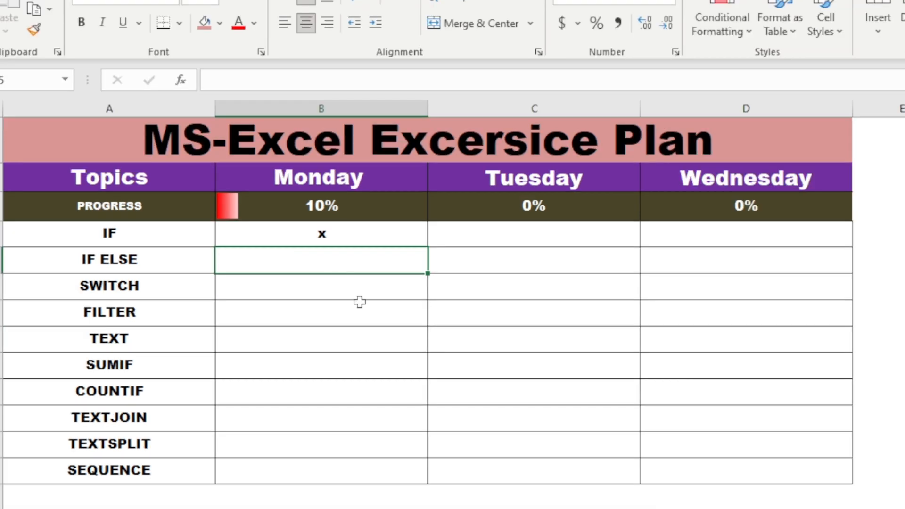
{"action": "type", "text": "x"}
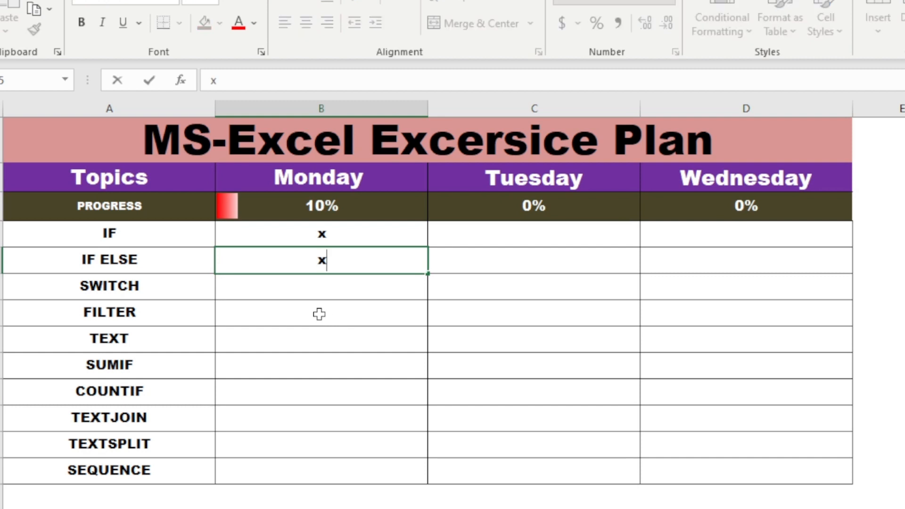
{"action": "left_click", "coordinate": [343, 285]}
{"action": "type", "text": "x"}
{"action": "left_click", "coordinate": [287, 362]}
{"action": "type", "text": "x"}
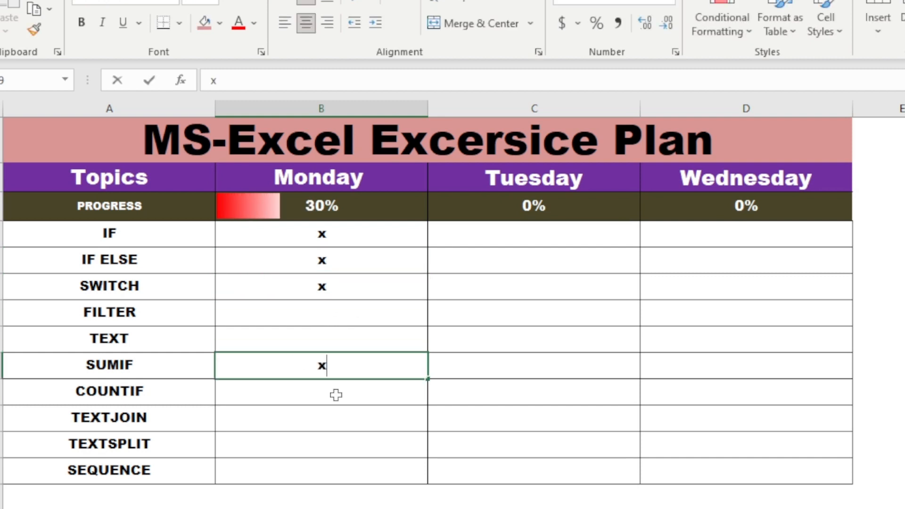
{"action": "left_click", "coordinate": [324, 420]}
{"action": "type", "text": "x"}
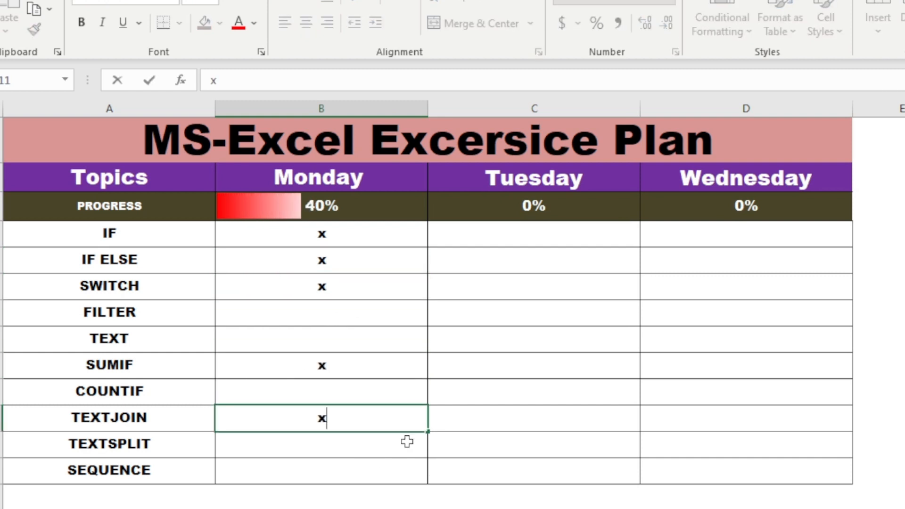
{"action": "left_click", "coordinate": [389, 400]}
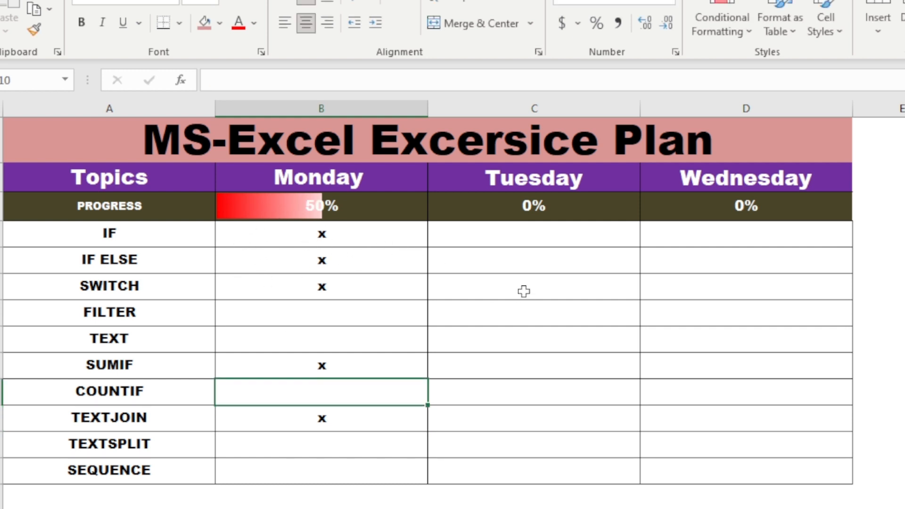
- Mark the IF, TEXT, COUNTIF, TEXTSPLIT, TEXTJOIN, SEQUENCE, FILTER and SWITCH topics with an x in the Tuesday column
{"action": "left_click", "coordinate": [537, 237]}
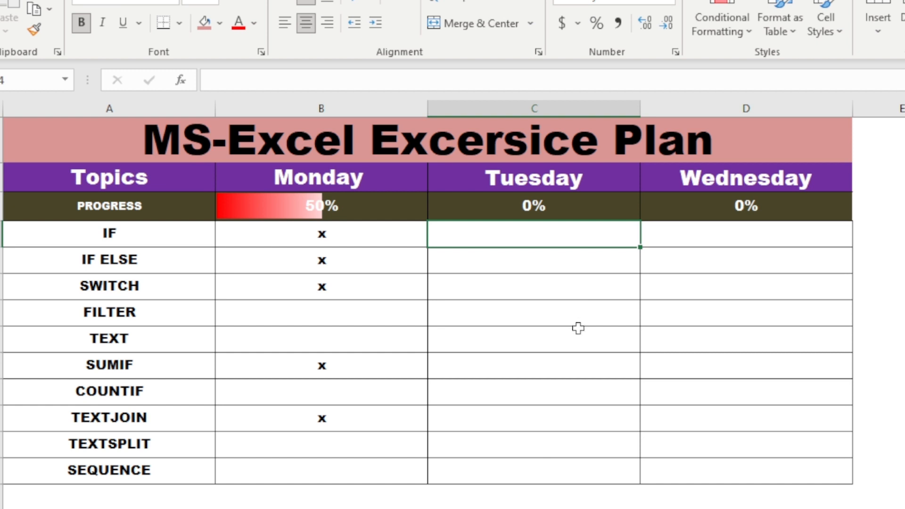
{"action": "type", "text": "x"}
{"action": "left_click", "coordinate": [562, 339]}
{"action": "type", "text": "x"}
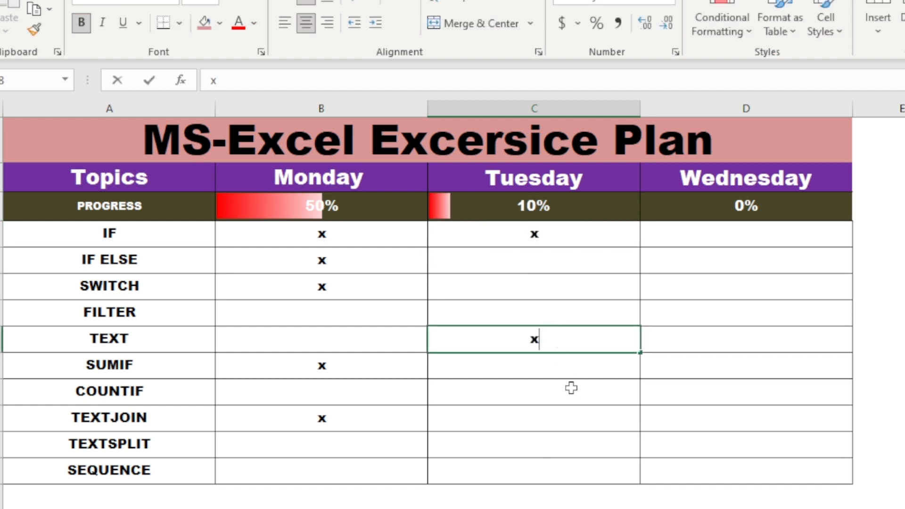
{"action": "left_click", "coordinate": [571, 400]}
{"action": "type", "text": "x"}
{"action": "left_click", "coordinate": [567, 445]}
{"action": "type", "text": "x"}
{"action": "left_click", "coordinate": [573, 418]}
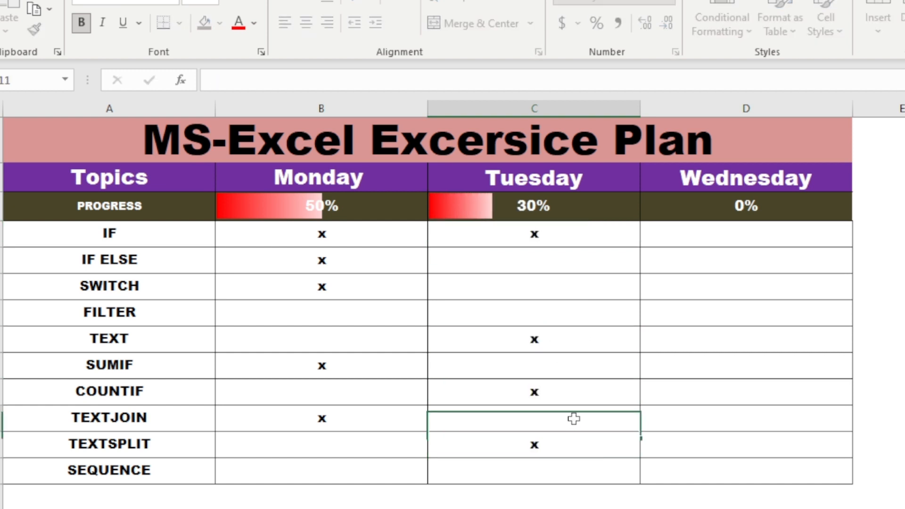
{"action": "type", "text": "x"}
{"action": "left_click", "coordinate": [569, 473]}
{"action": "type", "text": "x"}
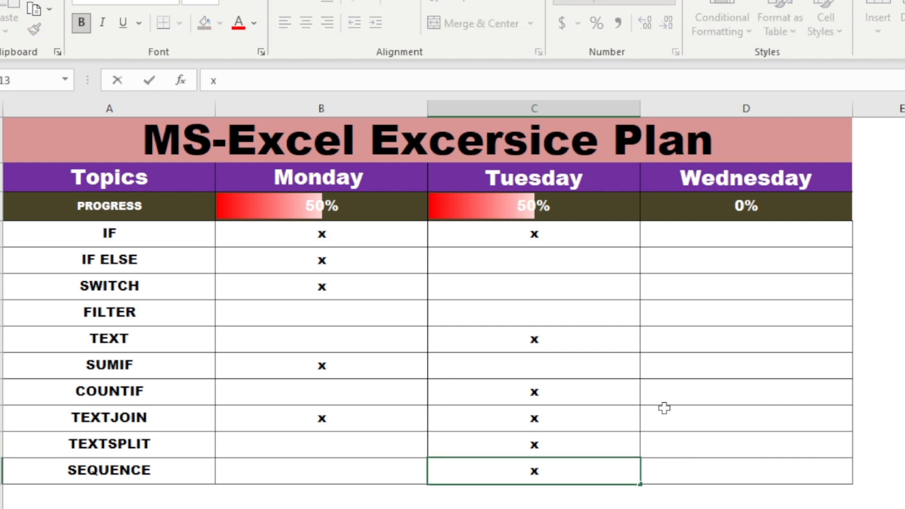
{"action": "left_click", "coordinate": [575, 319]}
{"action": "type", "text": "x"}
{"action": "left_click", "coordinate": [578, 291]}
{"action": "type", "text": "x"}
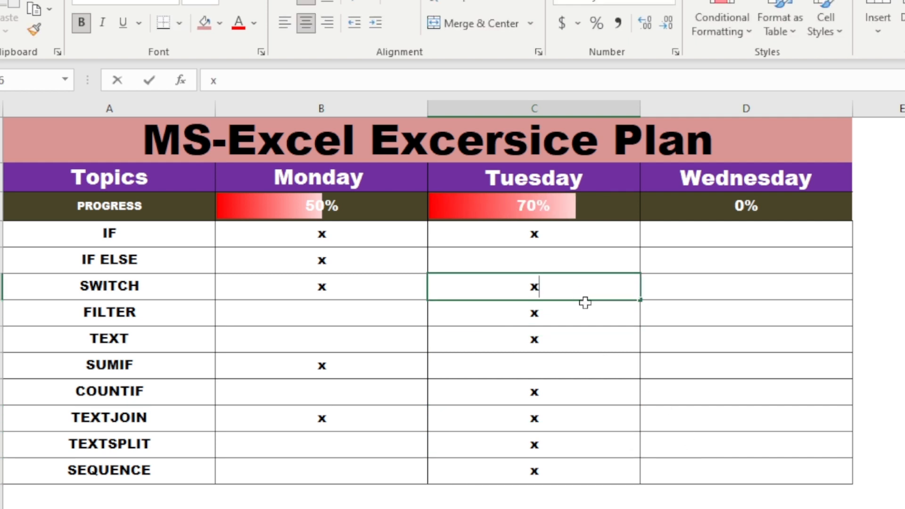
{"action": "left_click", "coordinate": [711, 365]}
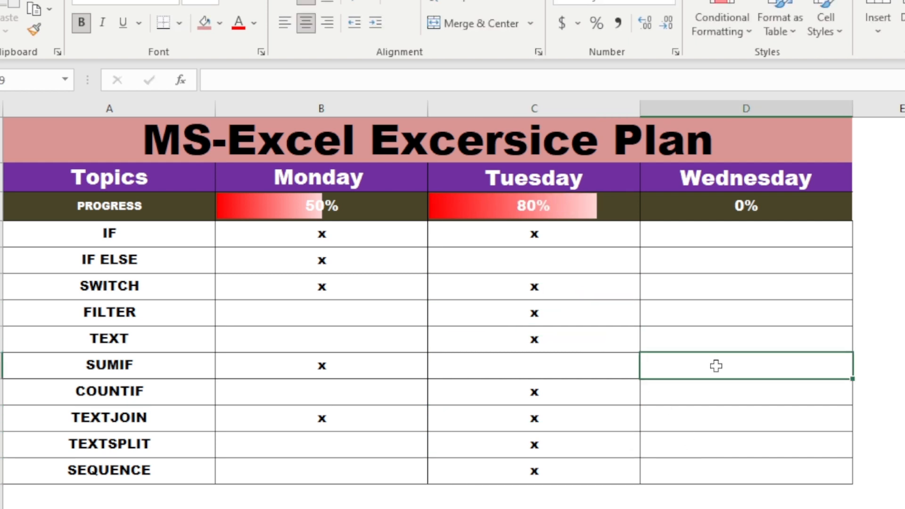
- Mark the IF, SWITCH, TEXT, COUNTIF, TEXTSPLIT and SEQUENCE topics with an x in the Wednesday column
{"action": "left_click", "coordinate": [740, 241]}
{"action": "type", "text": "x"}
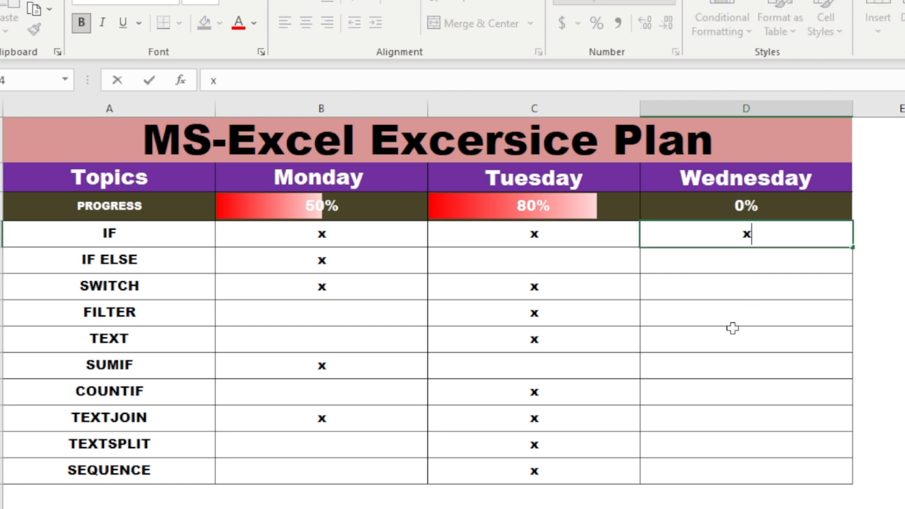
{"action": "left_click", "coordinate": [732, 328]}
{"action": "left_click", "coordinate": [756, 293]}
{"action": "type", "text": "x"}
{"action": "left_click", "coordinate": [756, 330]}
{"action": "type", "text": "x"}
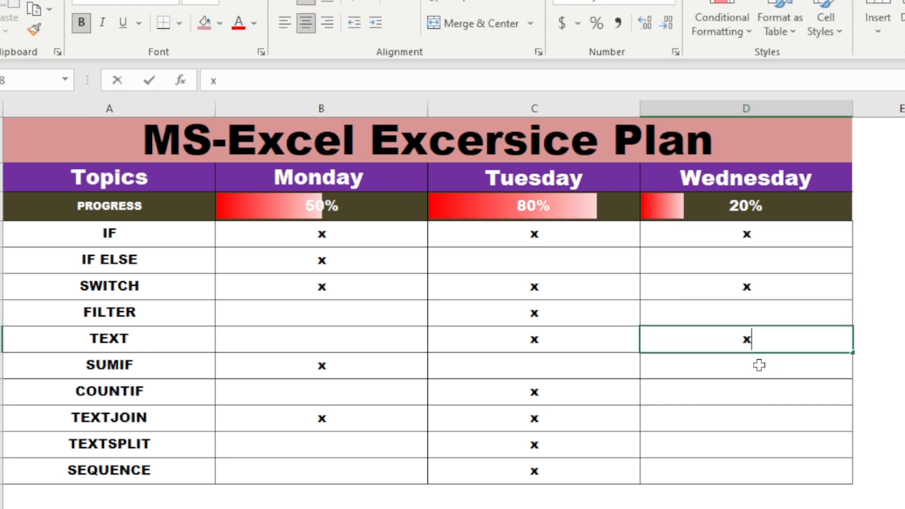
{"action": "left_click", "coordinate": [757, 396]}
{"action": "type", "text": "x"}
{"action": "left_click", "coordinate": [762, 438]}
{"action": "type", "text": "x"}
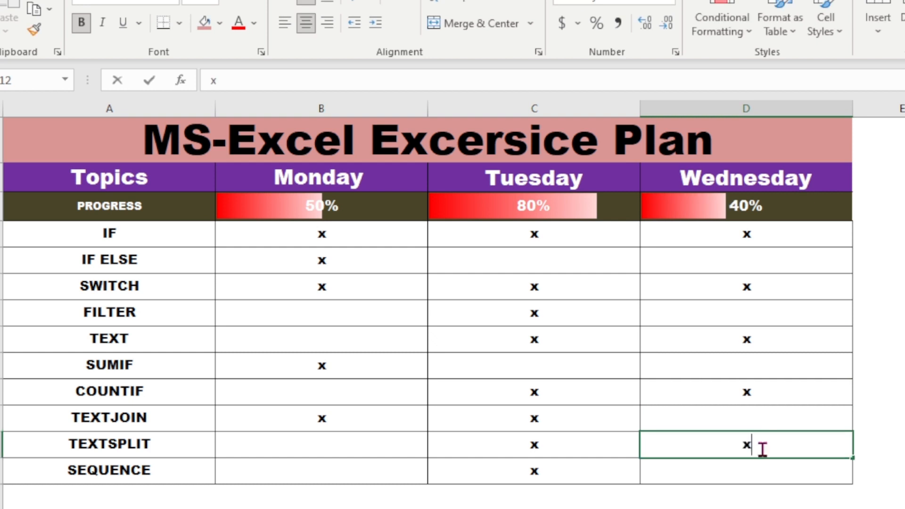
{"action": "left_click", "coordinate": [760, 460]}
{"action": "type", "text": "x"}
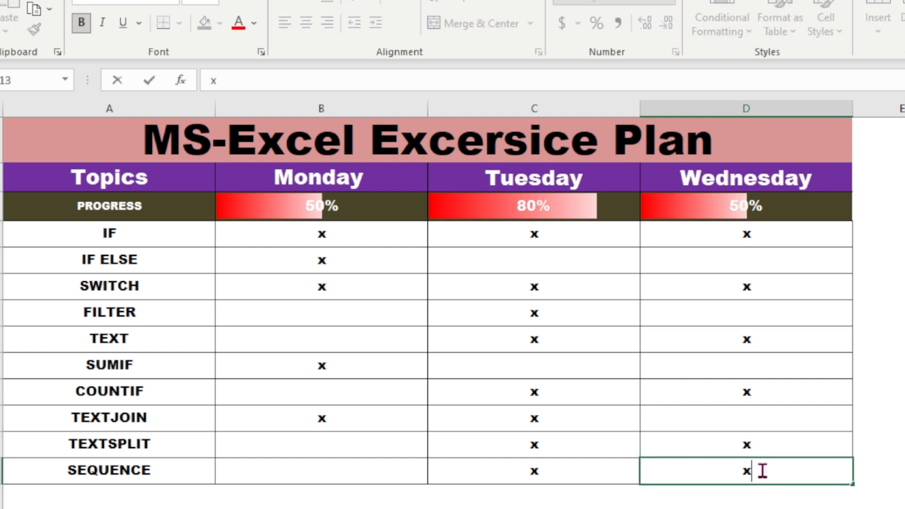
{"action": "left_click", "coordinate": [706, 376]}
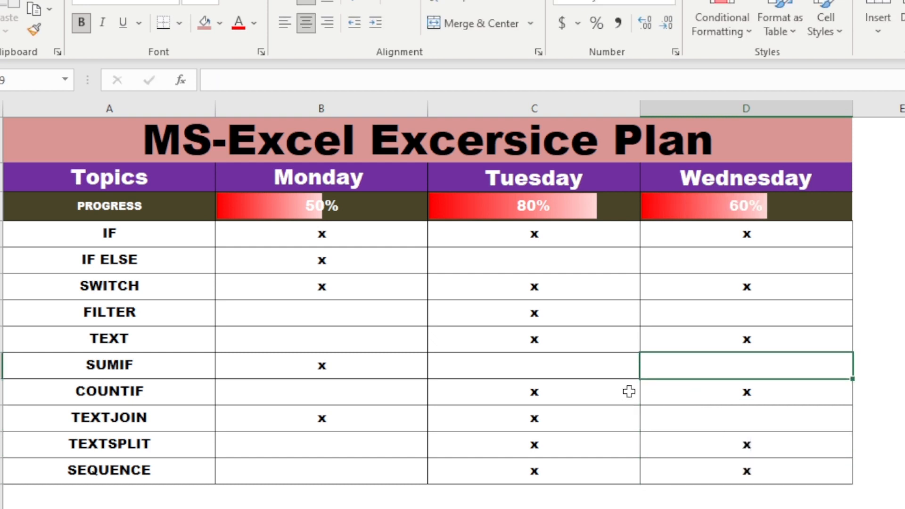